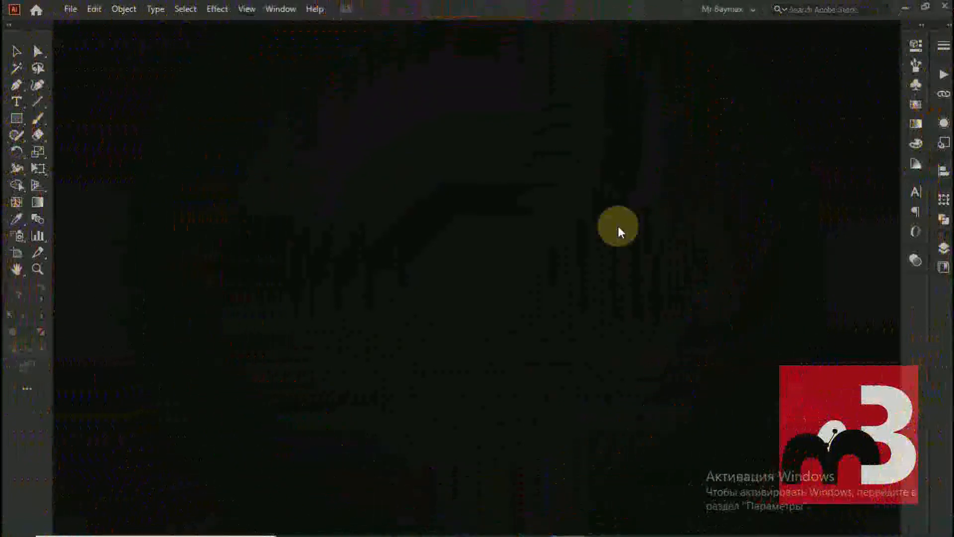
Create a new blank document from the A3 print preset, 297 x 420 mm in portrait
click(69, 9)
click(93, 24)
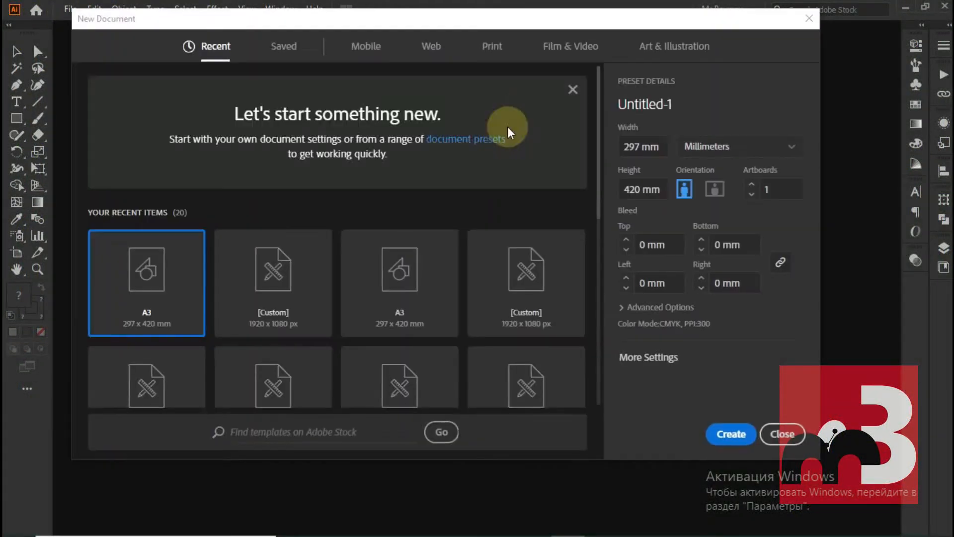
click(492, 50)
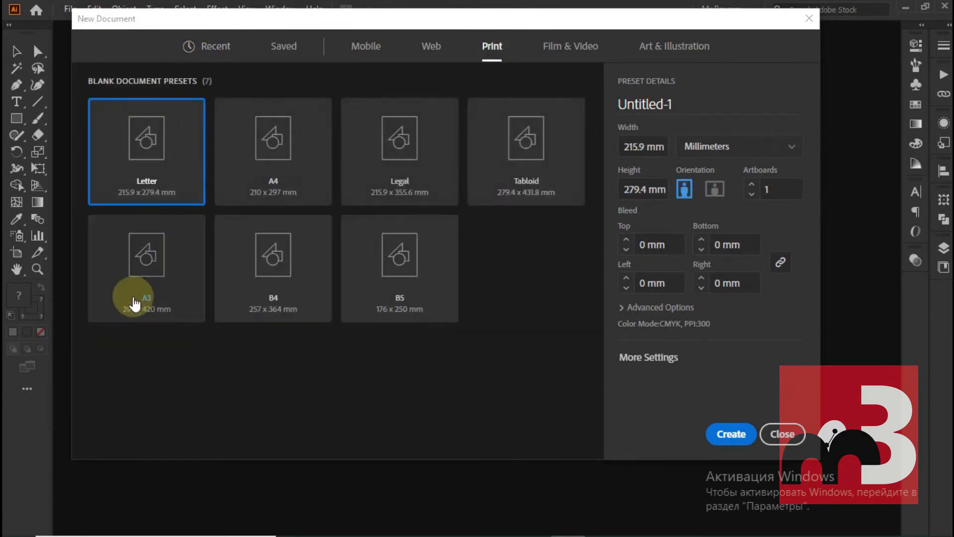
double_click(144, 251)
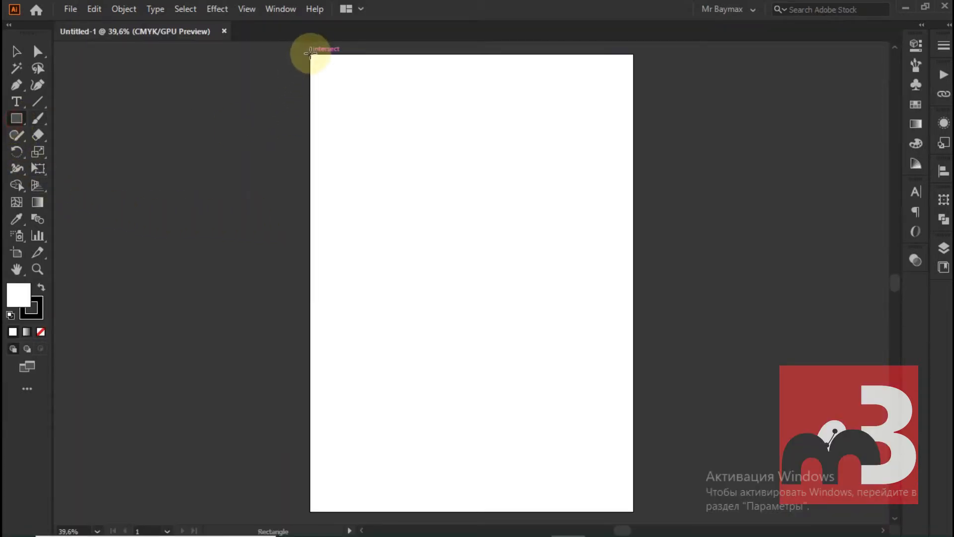
Draw a 297 mm wide rectangle covering the whole artboard and remove its stroke
drag(310, 54, 634, 509)
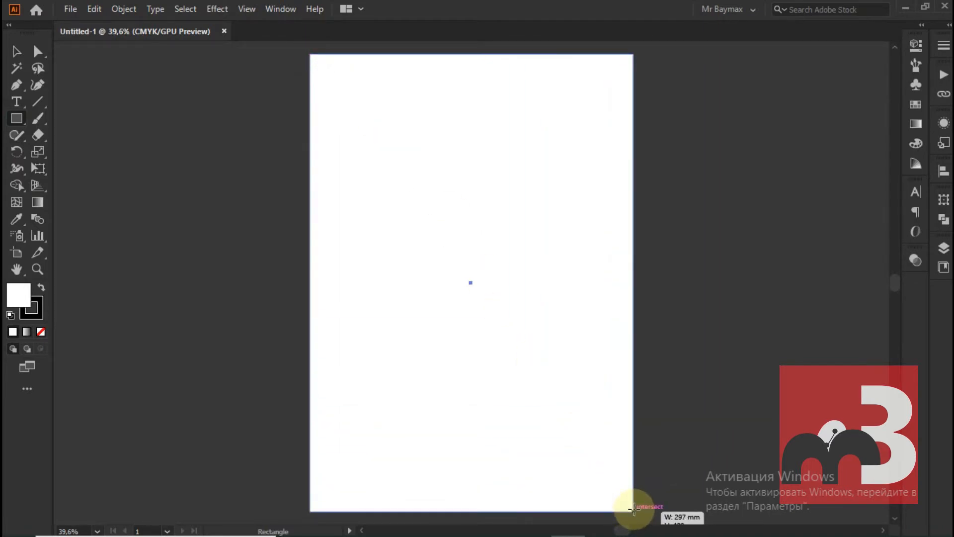
click(31, 308)
click(41, 332)
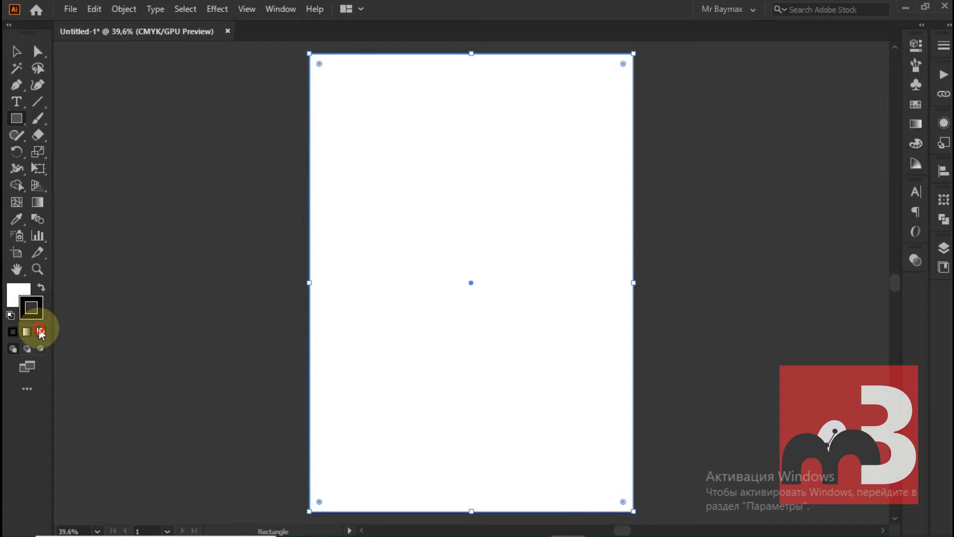
Fill the background rectangle with a bright, fully saturated orange at about 40° hue, and deselect it
click(18, 295)
double_click(18, 294)
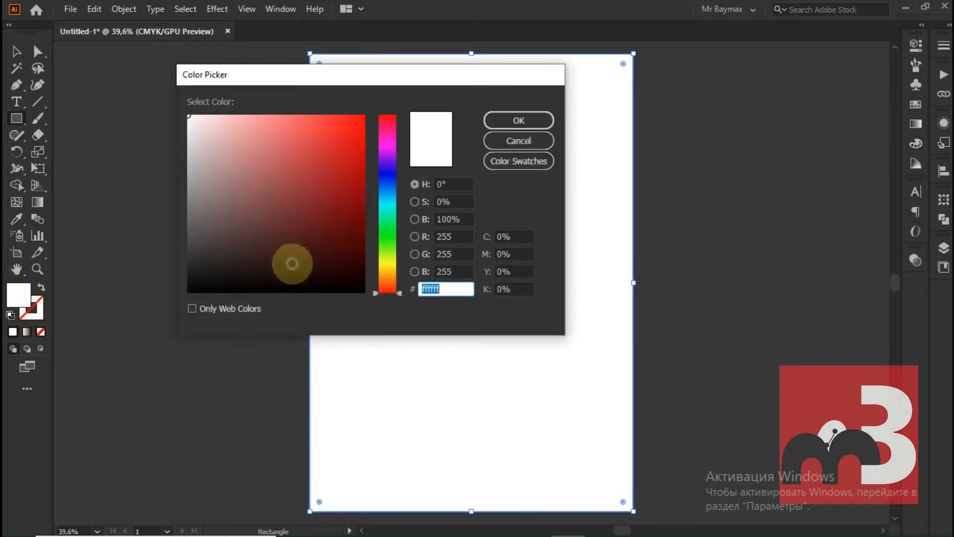
drag(383, 292, 385, 272)
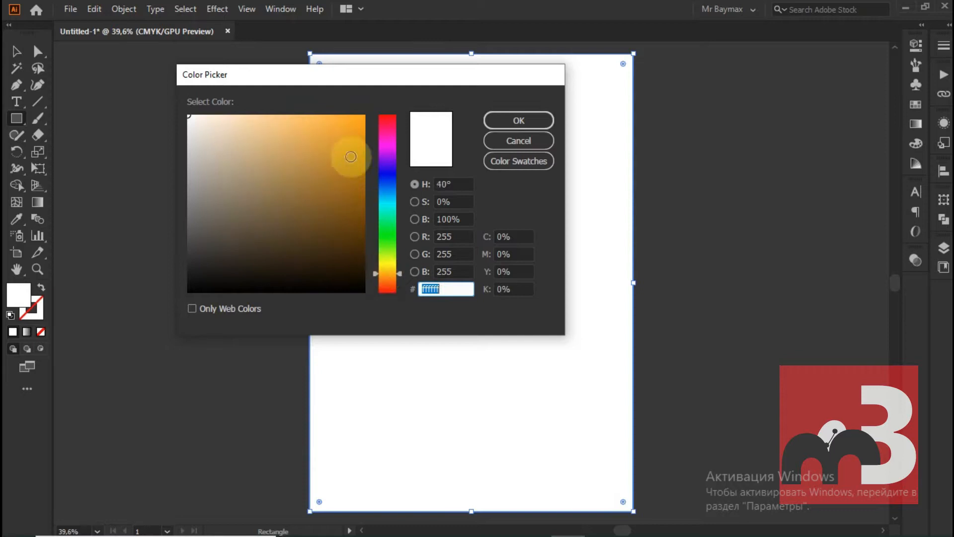
drag(347, 153, 379, 100)
click(519, 120)
click(16, 51)
click(125, 130)
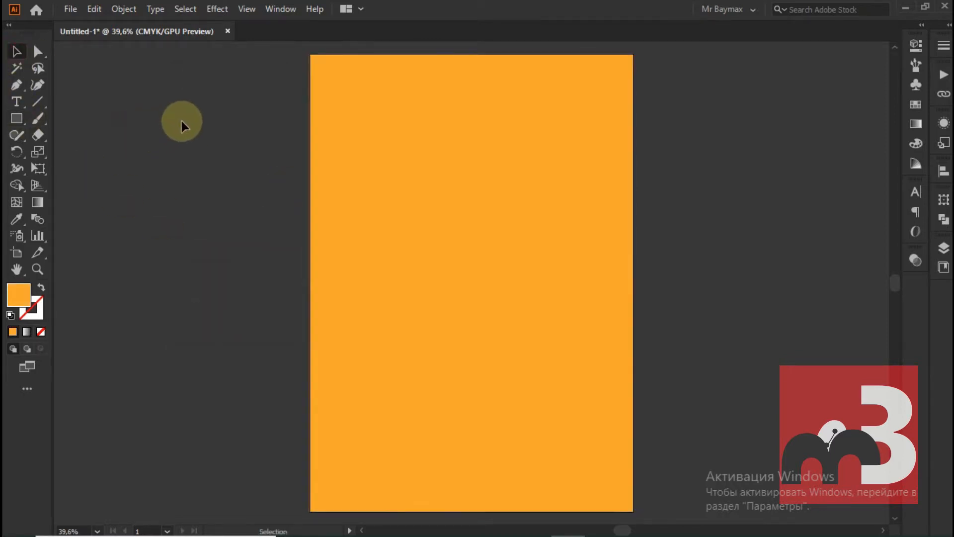
Lock the orange background rectangle
key(ctrl+a)
click(124, 9)
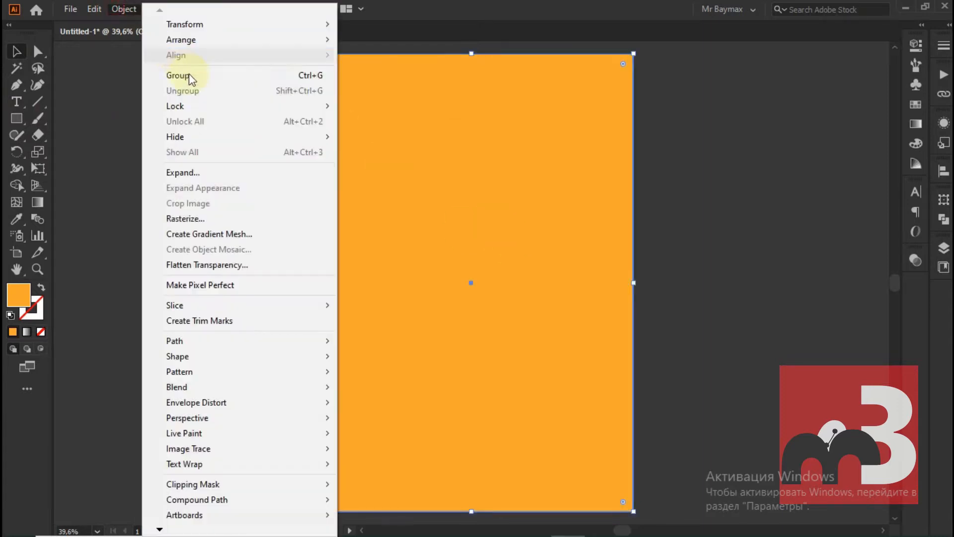
mouse_move(207, 105)
click(368, 106)
Open the photo jmmm.jpg as a separate document and reposition the image on its artboard
drag(395, 8, 415, 86)
drag(74, 19, 409, 107)
drag(501, 94, 452, 5)
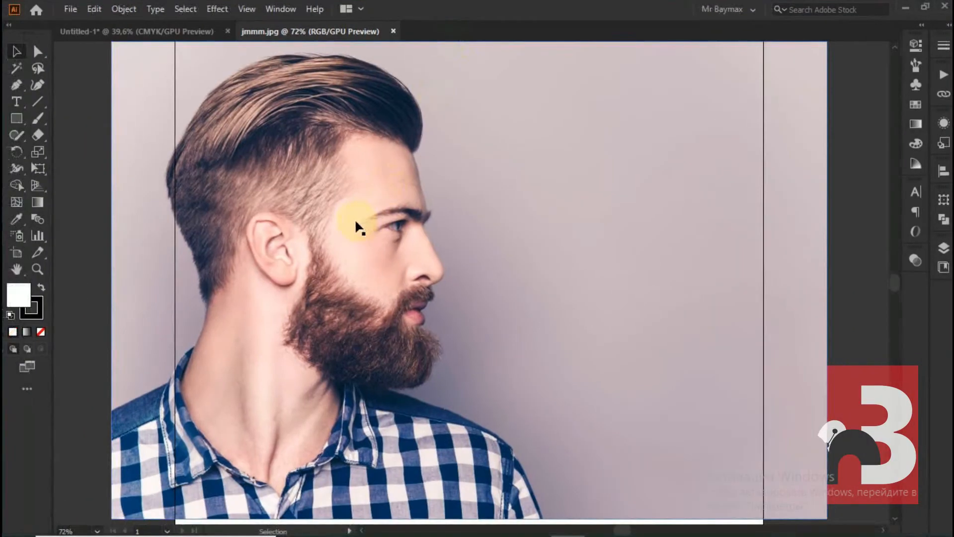
drag(354, 216, 442, 264)
scroll(442, 264, down, 2)
drag(496, 278, 486, 255)
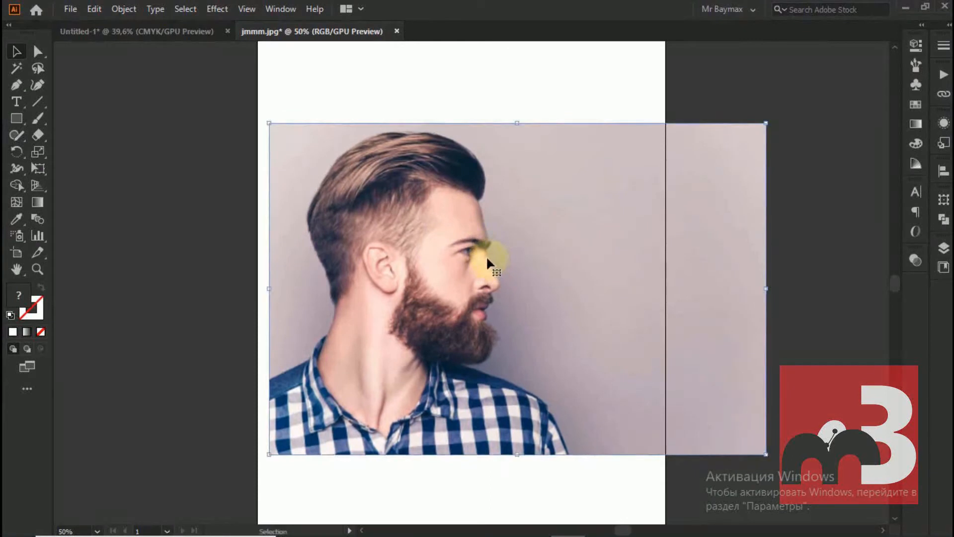
Apply Image Trace to the photo with the default settings
click(123, 10)
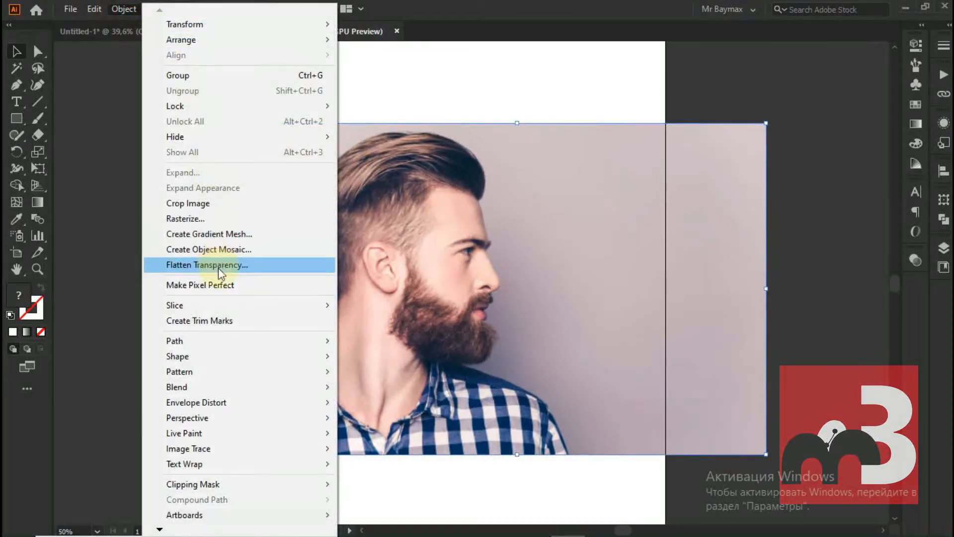
mouse_move(228, 447)
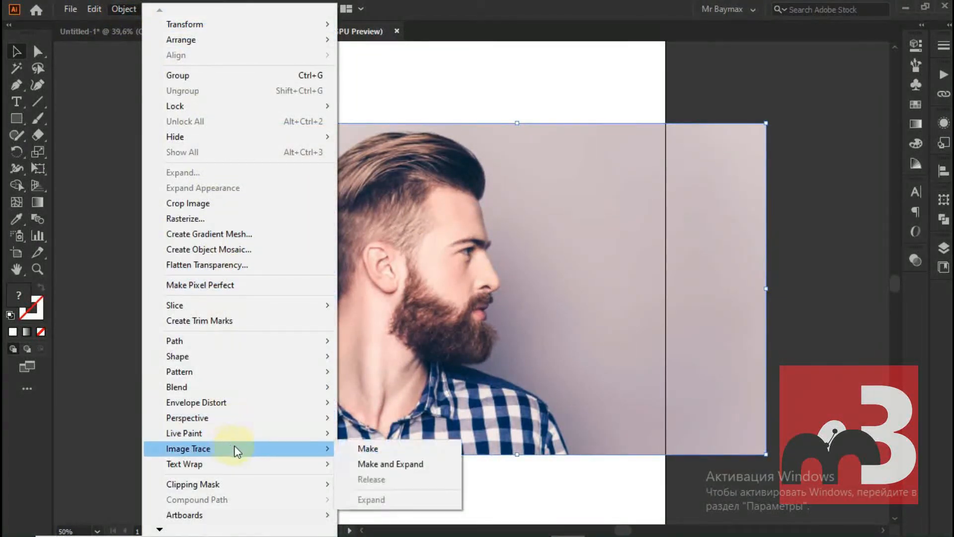
click(361, 450)
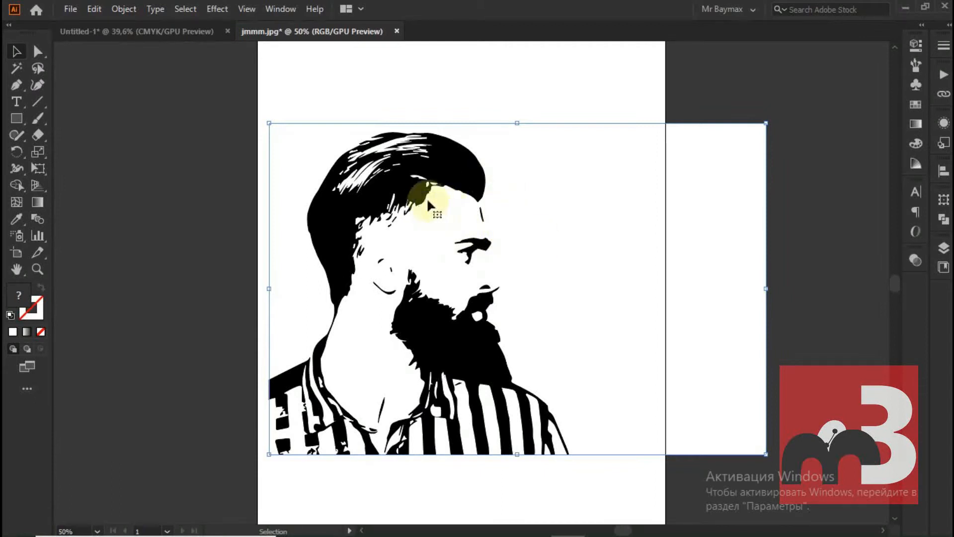
Refine the black-and-white trace: ignore white, keep threshold 128, and set paths to 100%, corners to 0% and noise to 1 px
click(280, 9)
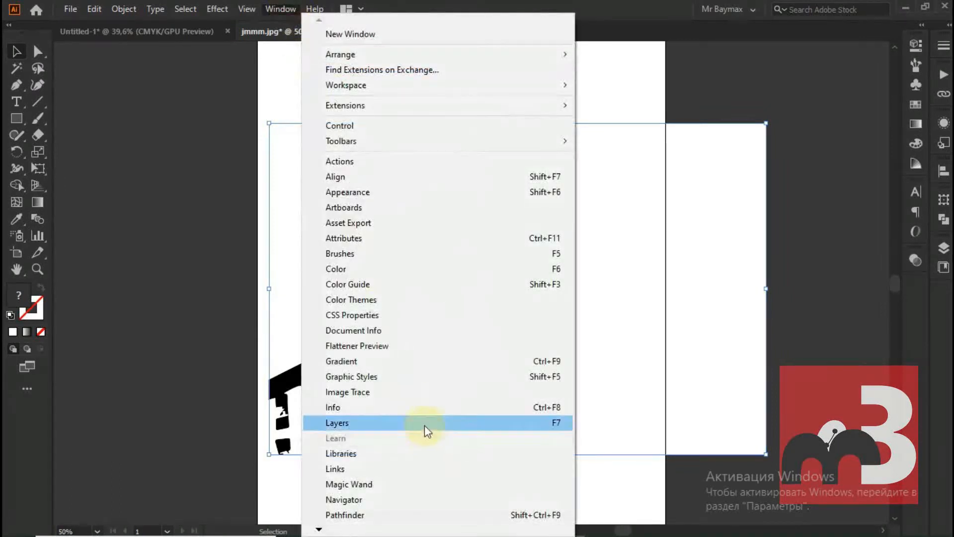
click(445, 390)
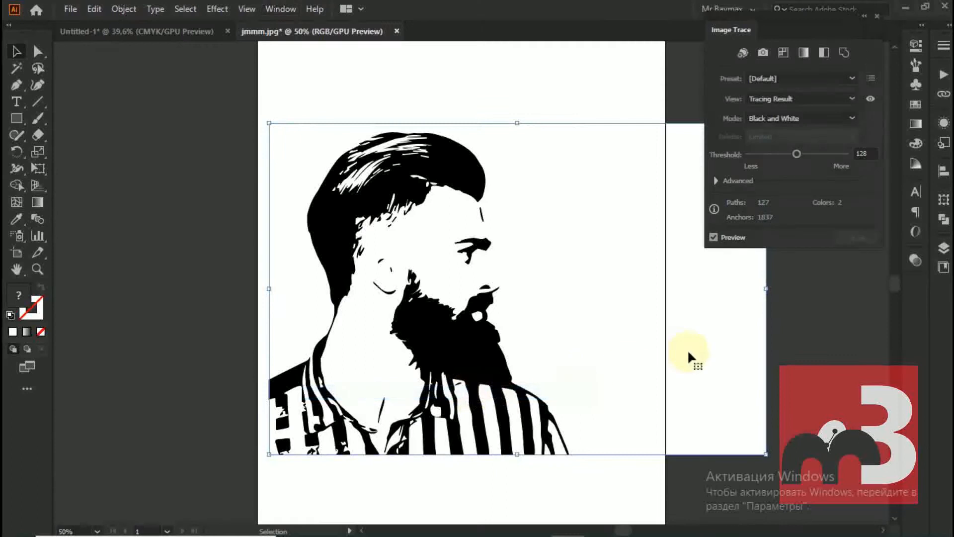
click(716, 180)
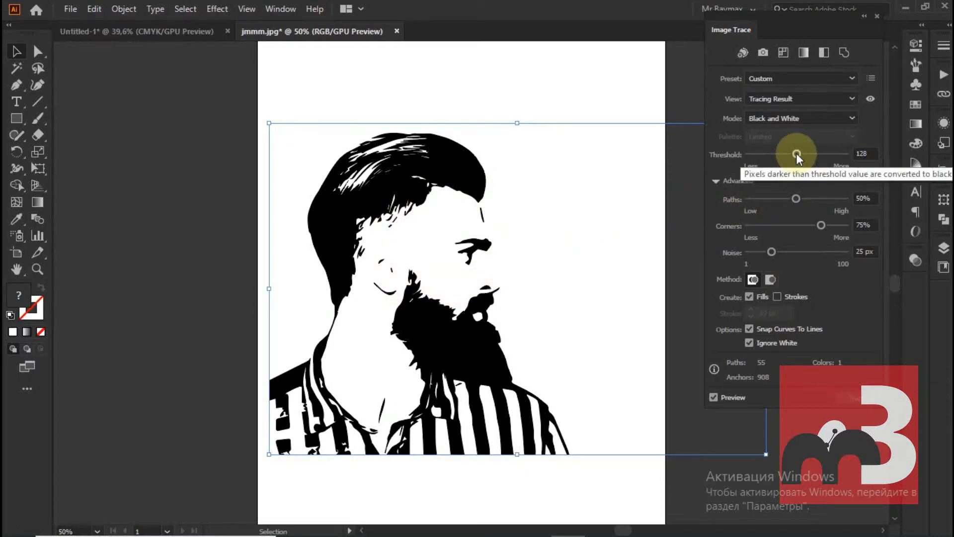
click(872, 152)
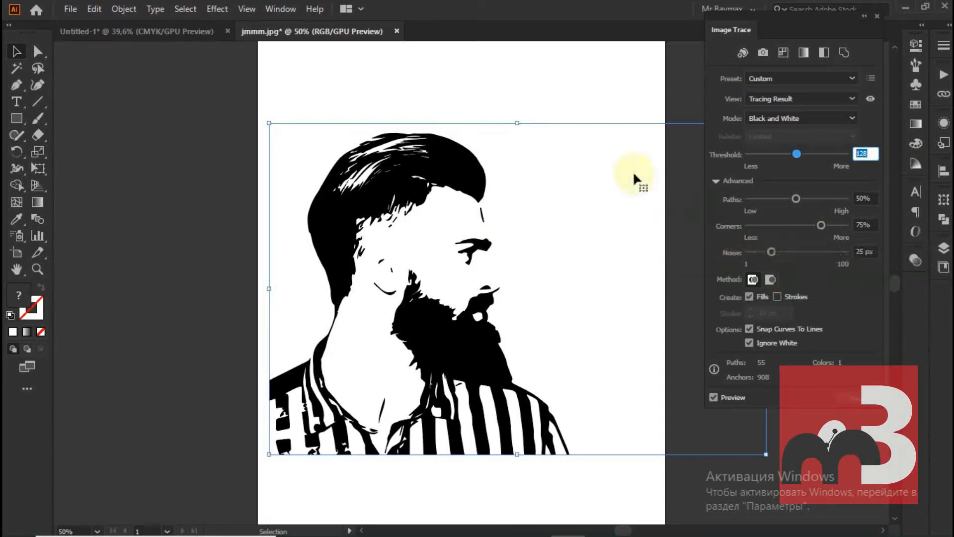
drag(795, 198, 873, 196)
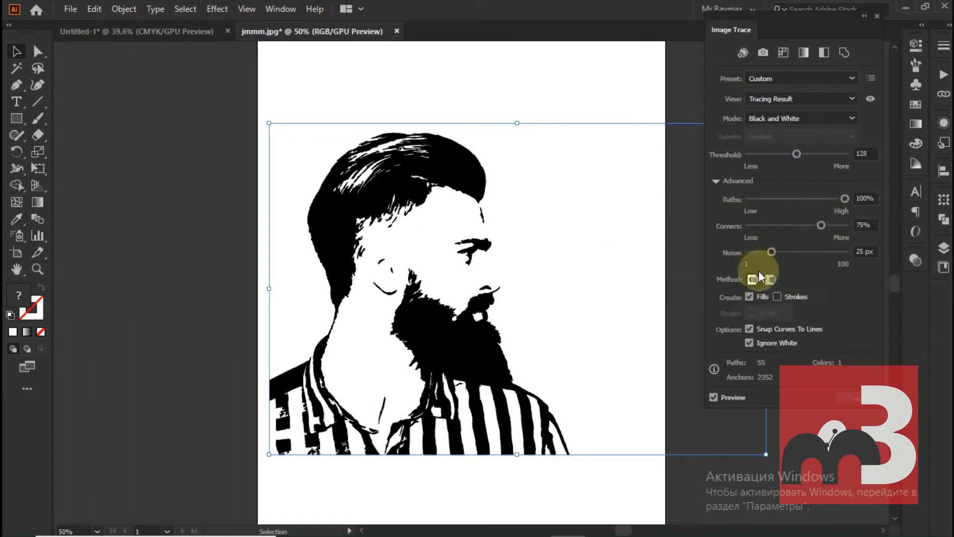
drag(820, 225, 712, 233)
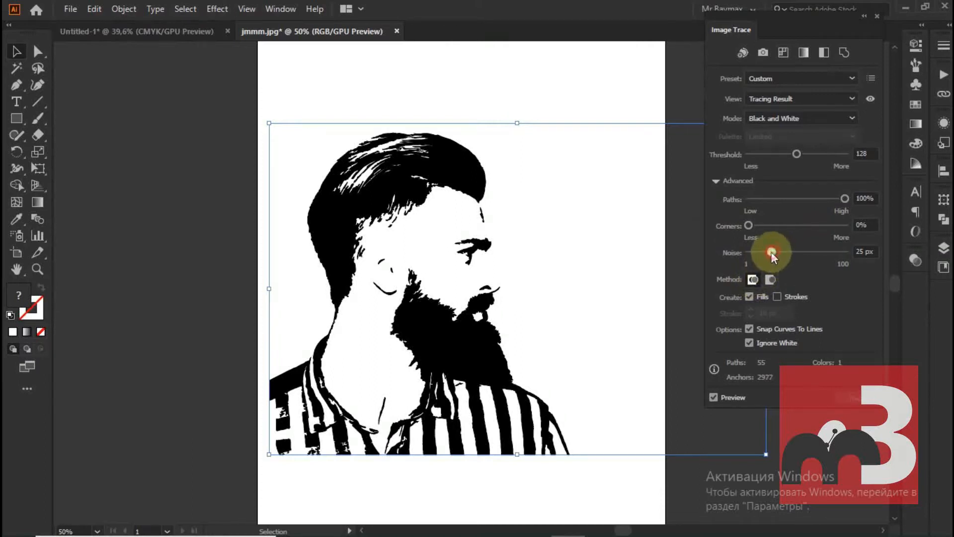
drag(771, 252, 703, 266)
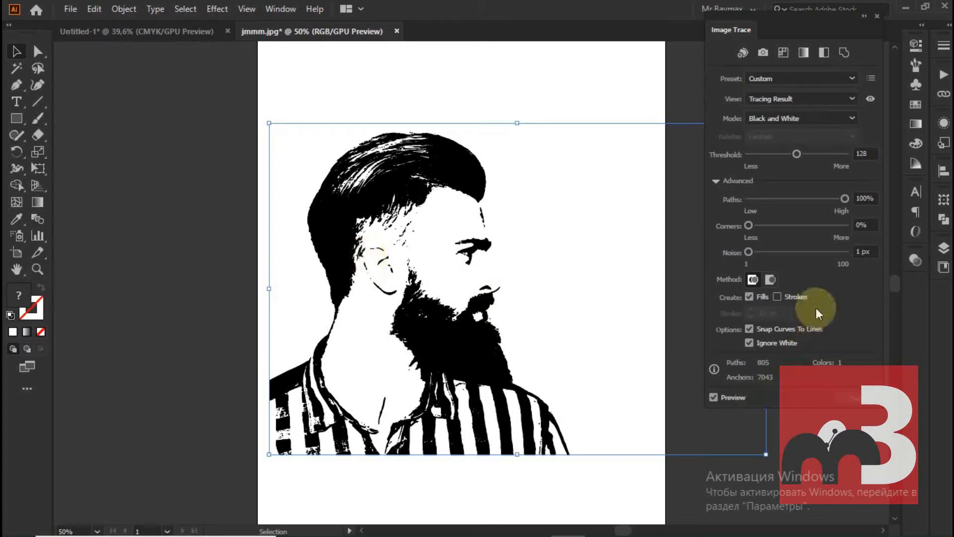
click(876, 15)
Move the traced portrait into the orange poster document and place it at the artboard's lower-left corner
mouse_move(398, 172)
mouse_down()
mouse_move(490, 160)
mouse_move(361, 128)
mouse_move(200, 32)
mouse_up()
mouse_move(612, 288)
mouse_down()
mouse_move(543, 271)
mouse_move(477, 294)
mouse_up()
mouse_move(391, 243)
mouse_down()
mouse_move(405, 213)
mouse_move(447, 199)
mouse_move(411, 300)
mouse_up()
Scale the portrait up proportionally from the artboard's lower-left corner so the shoulders span the poster's width
drag(703, 251, 846, 76)
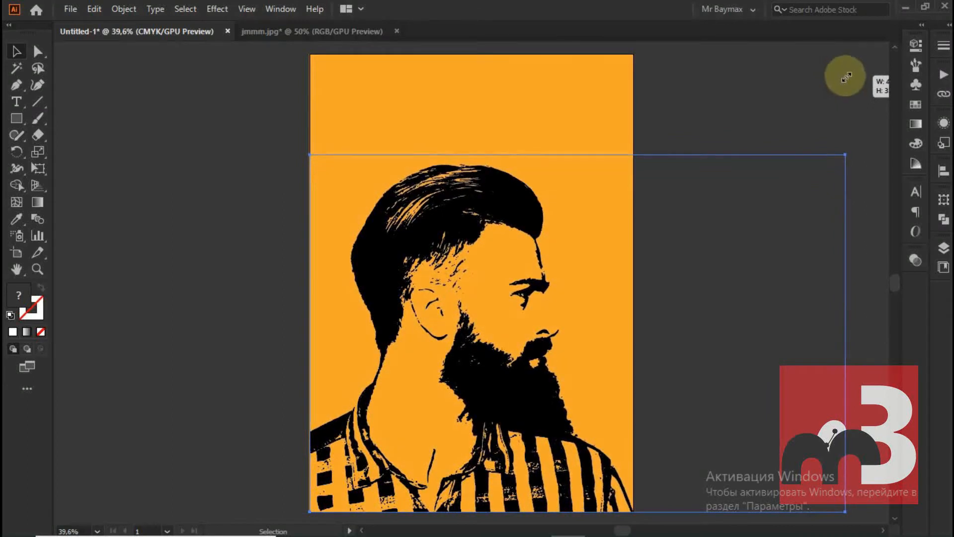
click(219, 138)
click(406, 262)
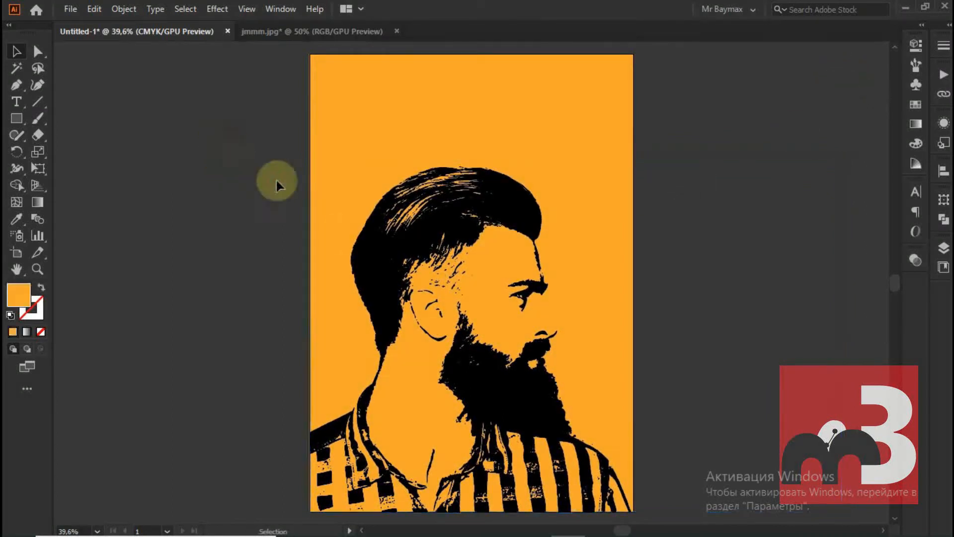
click(214, 215)
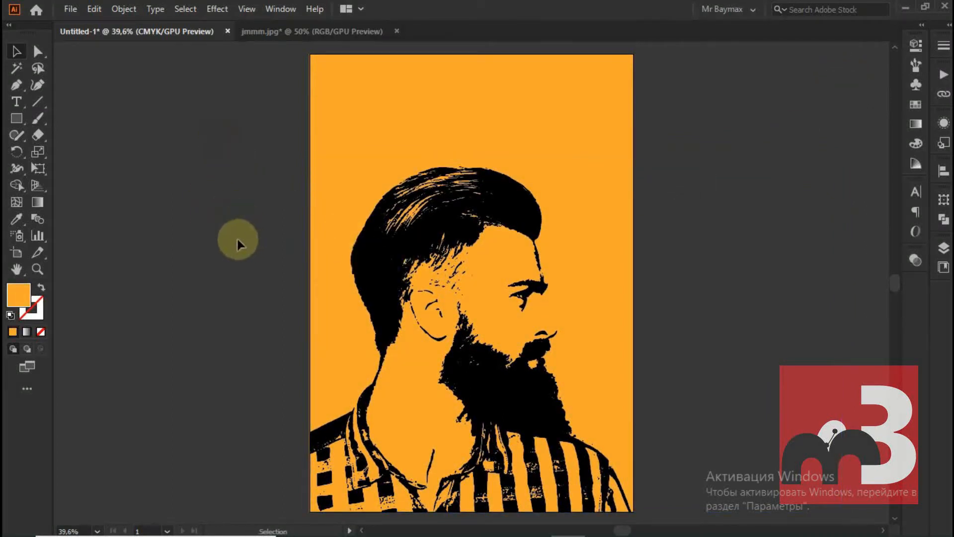
Add the vertical text BAYMAX in black near the poster's left edge, above and behind the man's head
click(16, 101)
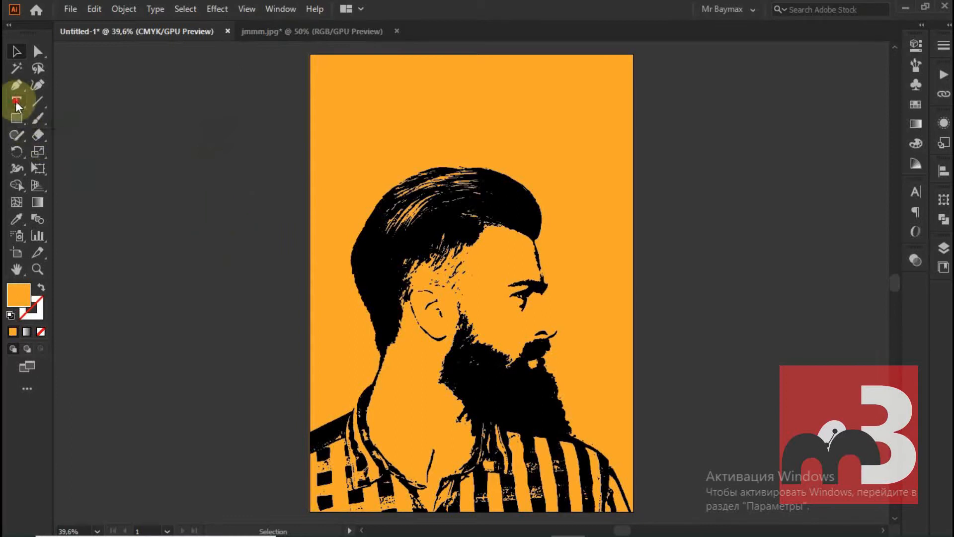
drag(16, 102, 76, 152)
click(329, 133)
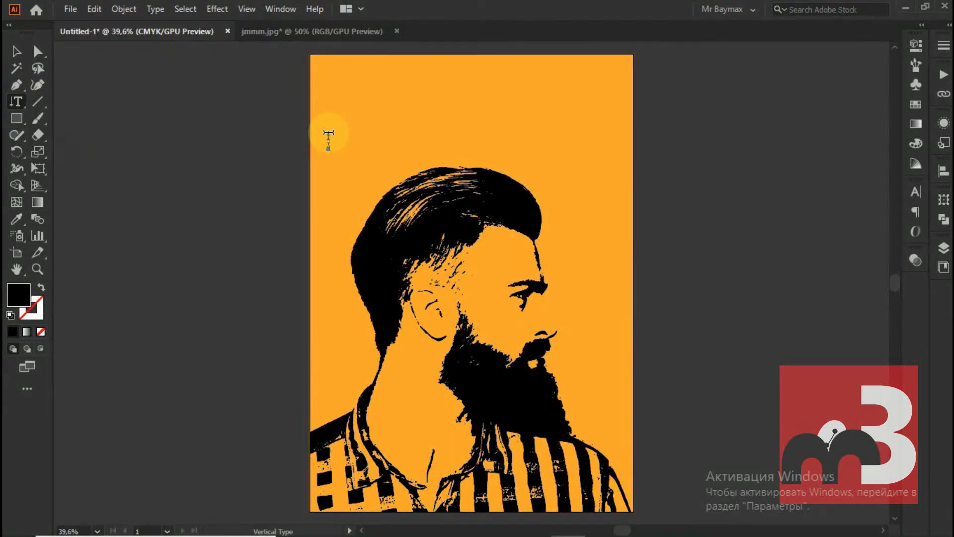
click(16, 52)
Change the font of the vertical BAYMAX text to 28 Days Later
click(914, 46)
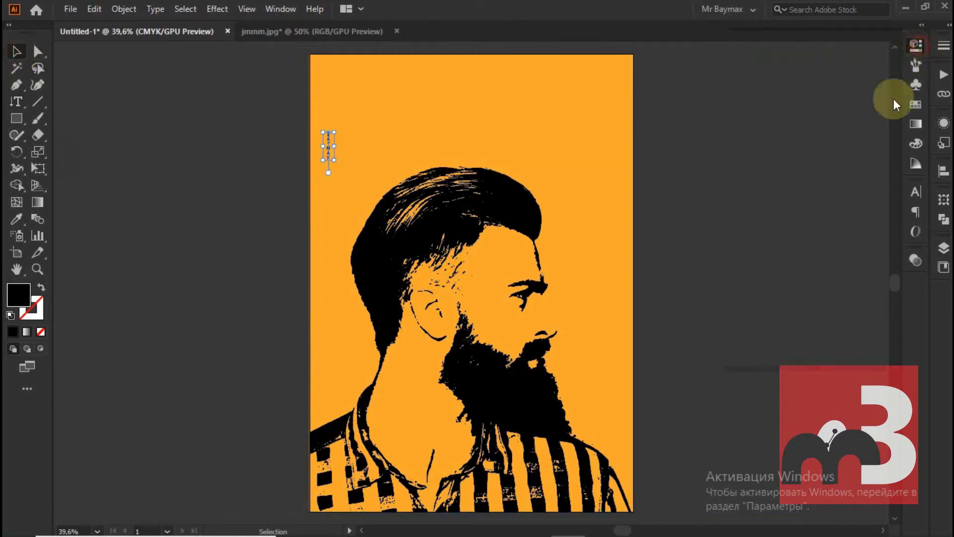
click(811, 310)
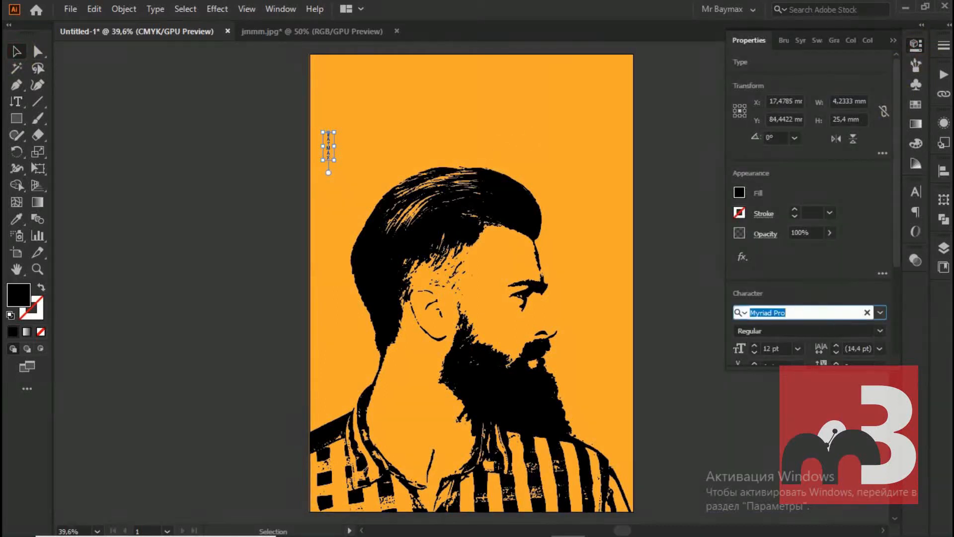
text(28)
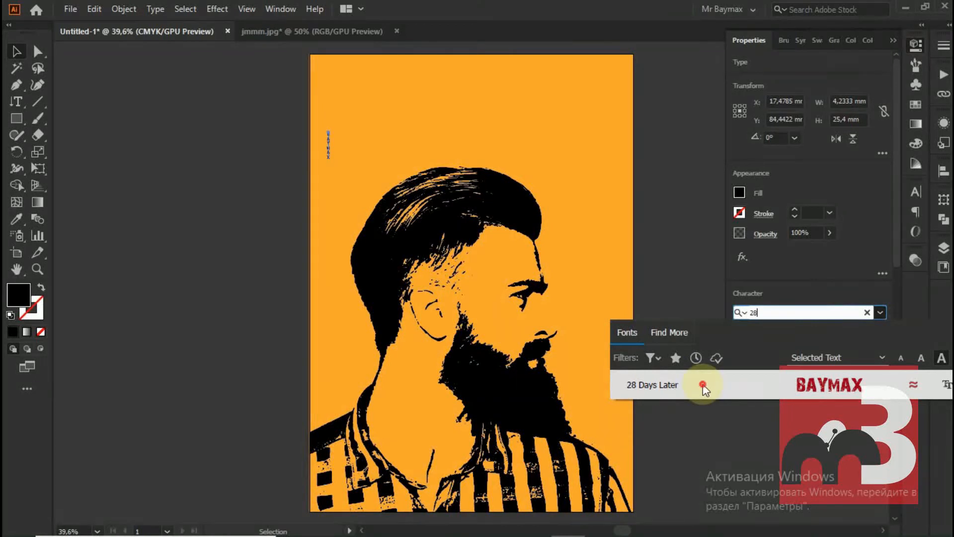
click(702, 384)
Enlarge the vertical BAYMAX text along the poster's left edge and set its font size to 133 pt
drag(334, 164, 384, 426)
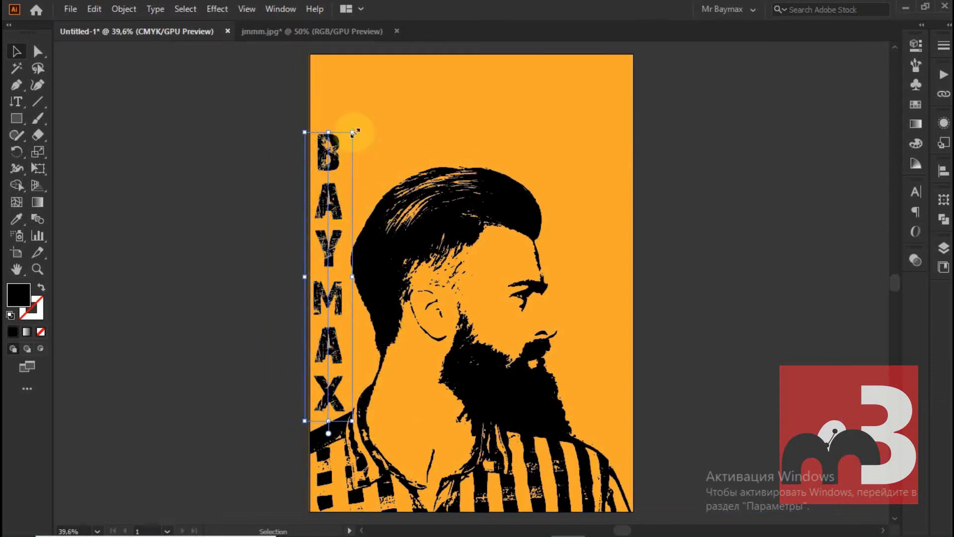
drag(353, 132, 373, 117)
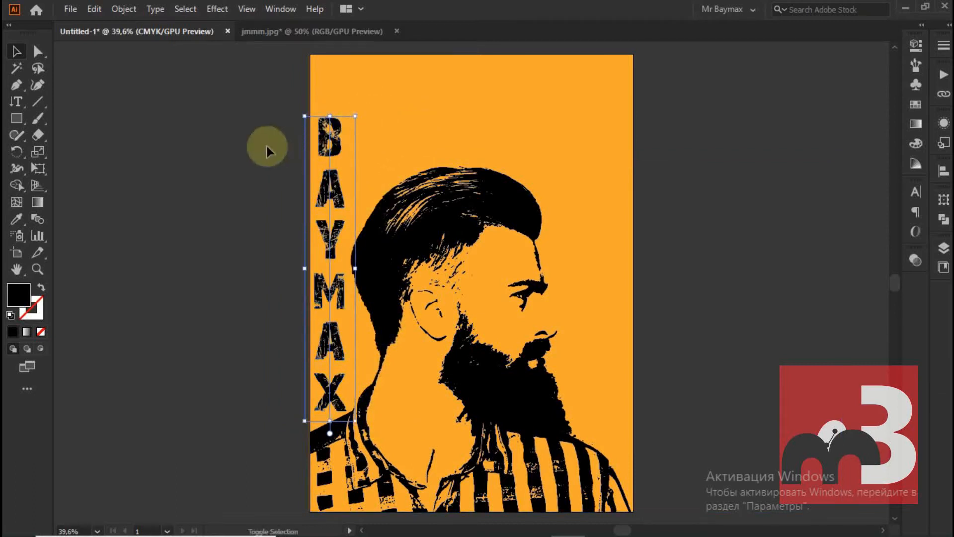
click(915, 46)
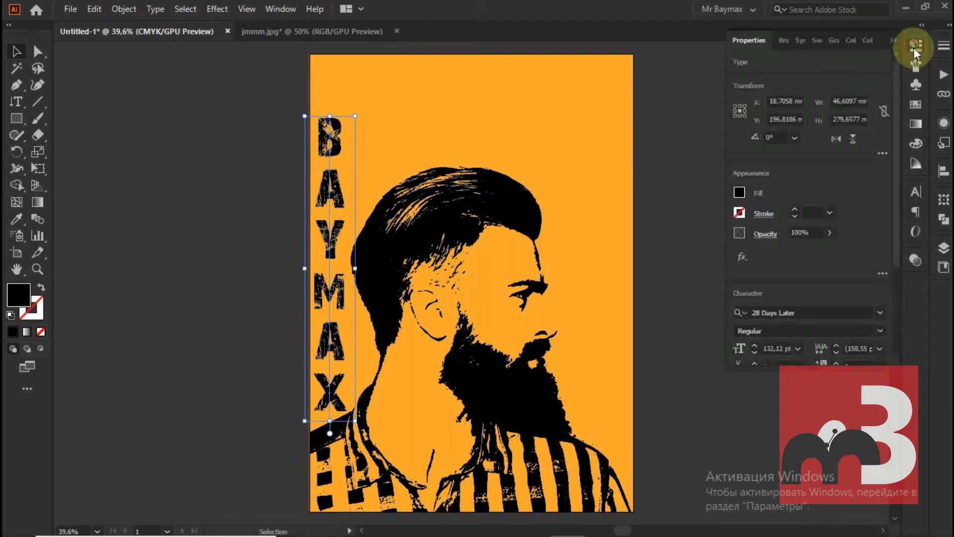
click(779, 351)
scroll(780, 350, up, 1)
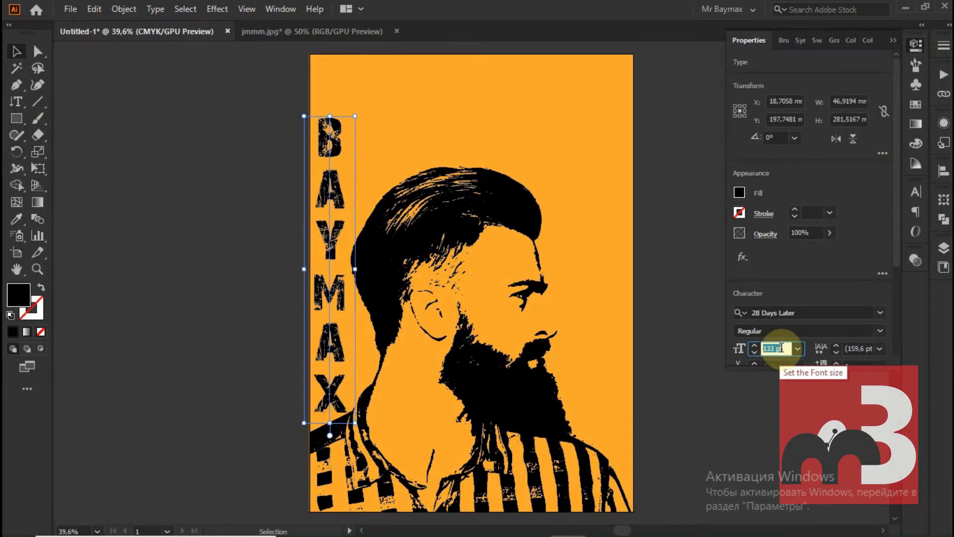
click(896, 40)
click(254, 145)
Add the text MR in the distressed lettering and place it just above the vertical BAYMAX text, inside the artboard's upper-left corner
drag(16, 106, 65, 100)
click(328, 74)
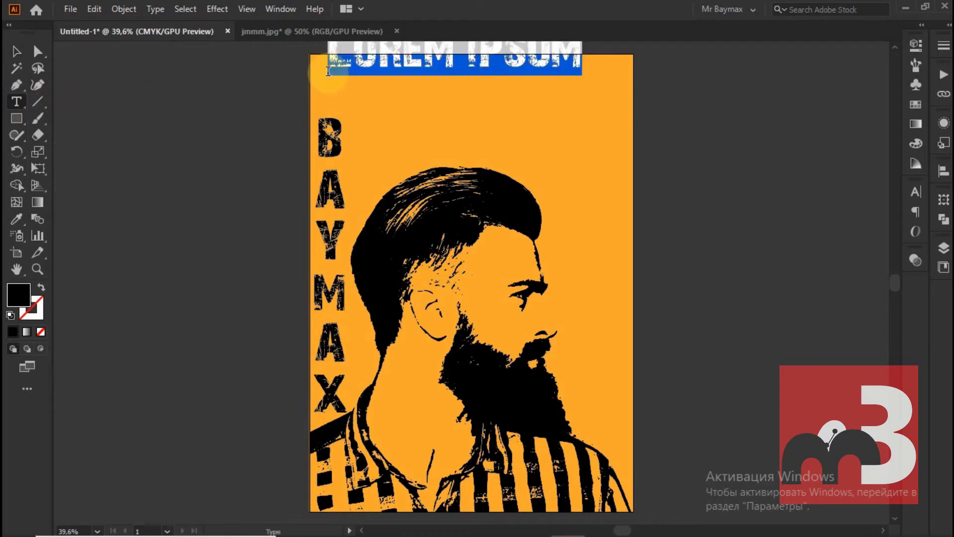
text(MR)
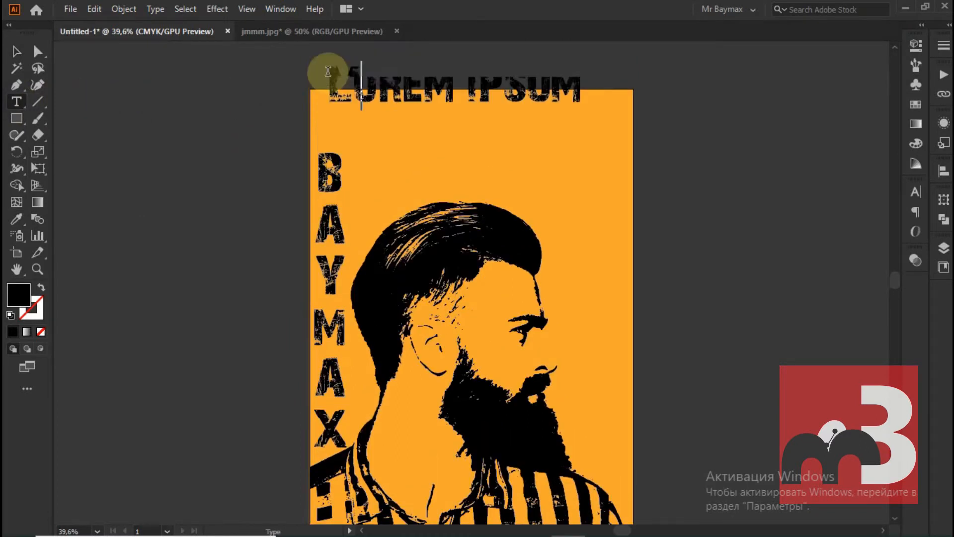
click(16, 51)
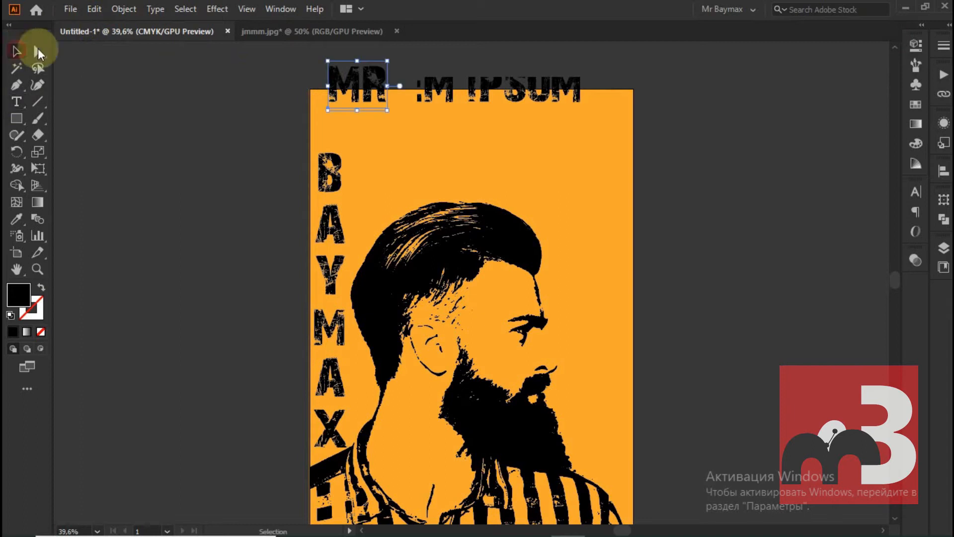
drag(356, 83, 342, 116)
click(229, 102)
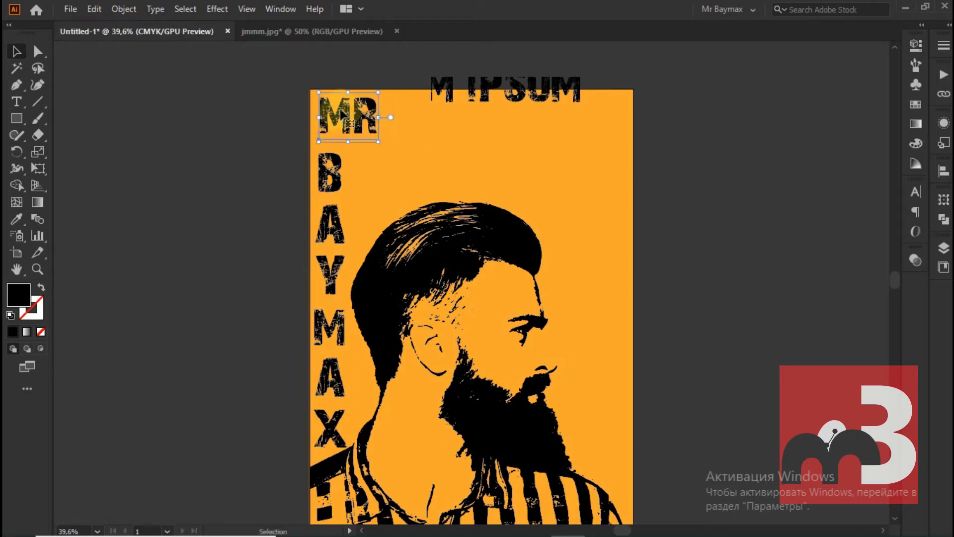
click(189, 120)
Draw a horizontal black line underneath MR, as wide as the lettering, with a stroke weight of 2 pt
click(37, 102)
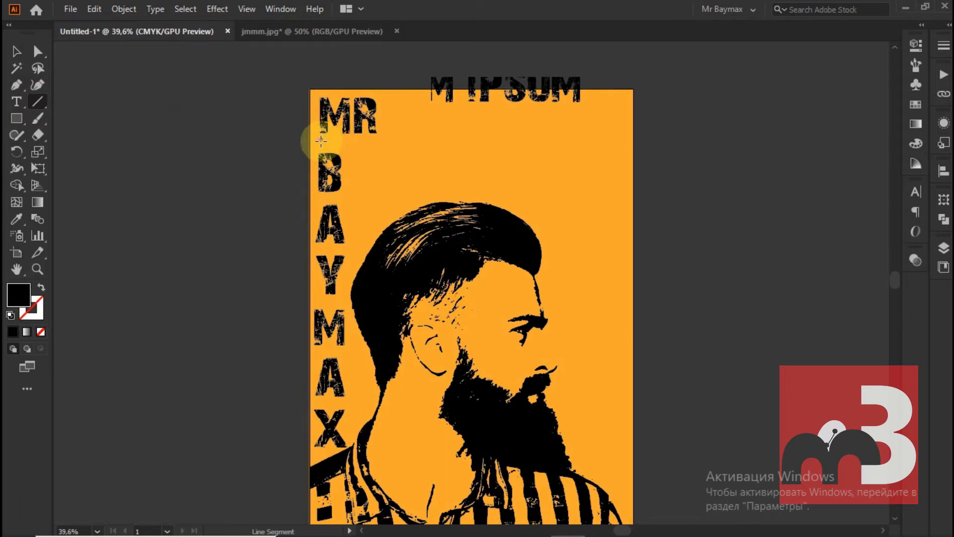
drag(320, 140, 380, 139)
click(17, 52)
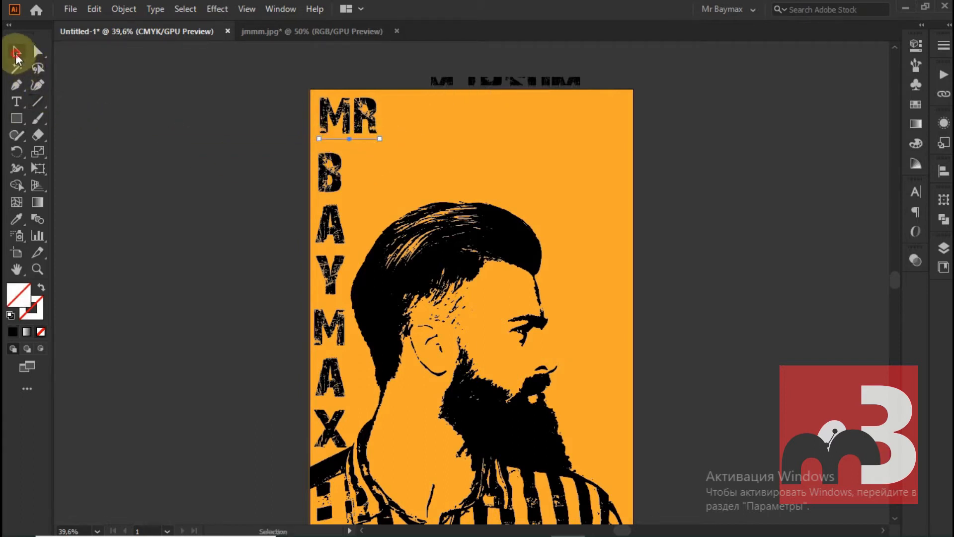
click(944, 46)
click(844, 61)
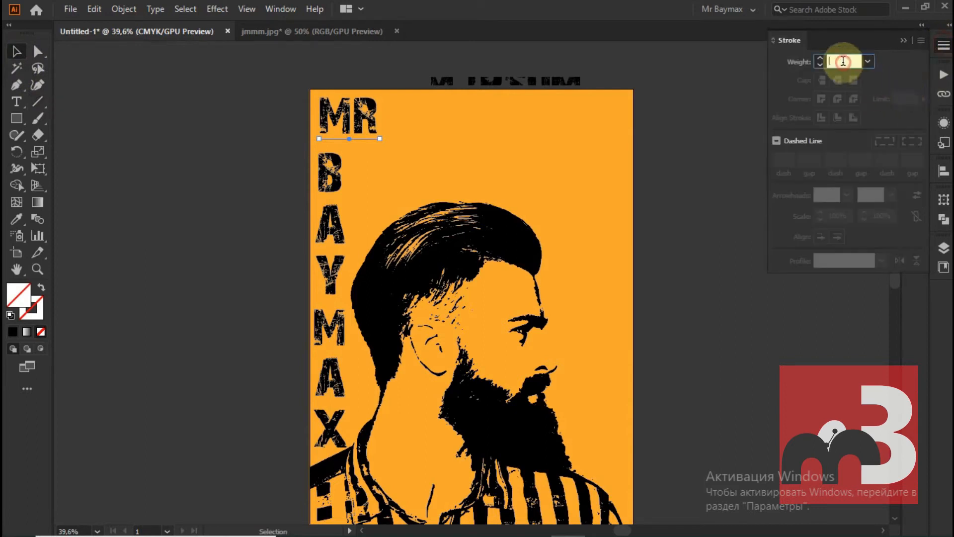
text(4)
key(Return)
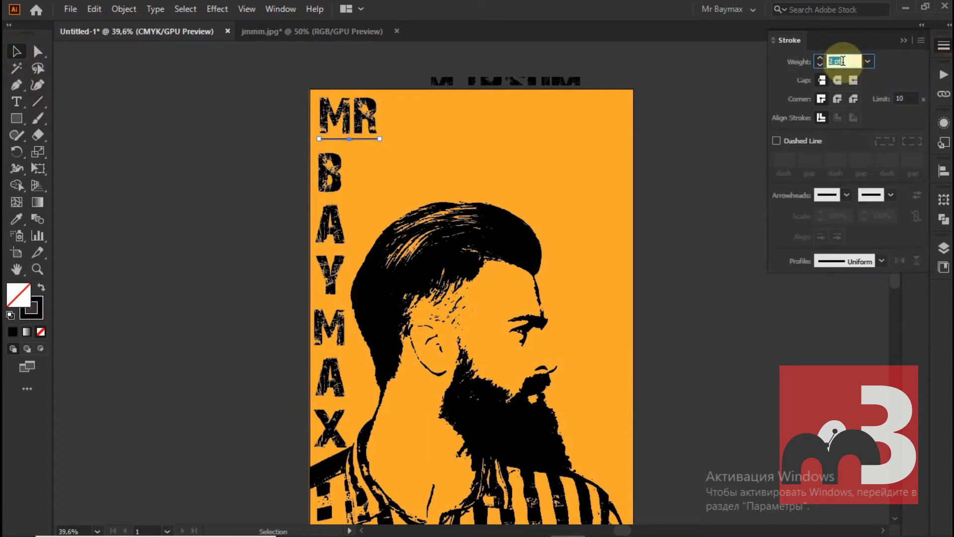
click(903, 40)
click(230, 323)
Draw a wide rectangle above the man's head, extending to the artboard's right edge
scroll(231, 324, down, 1)
click(16, 118)
drag(477, 99, 634, 153)
click(36, 56)
click(154, 103)
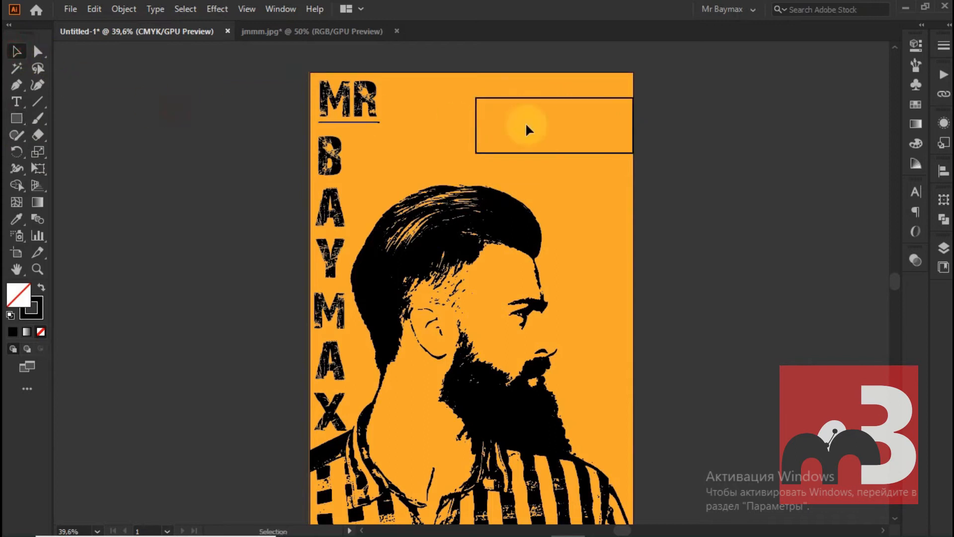
Nudge the rectangle's lower-left corner outward to the left so that its left side becomes slanted
click(38, 56)
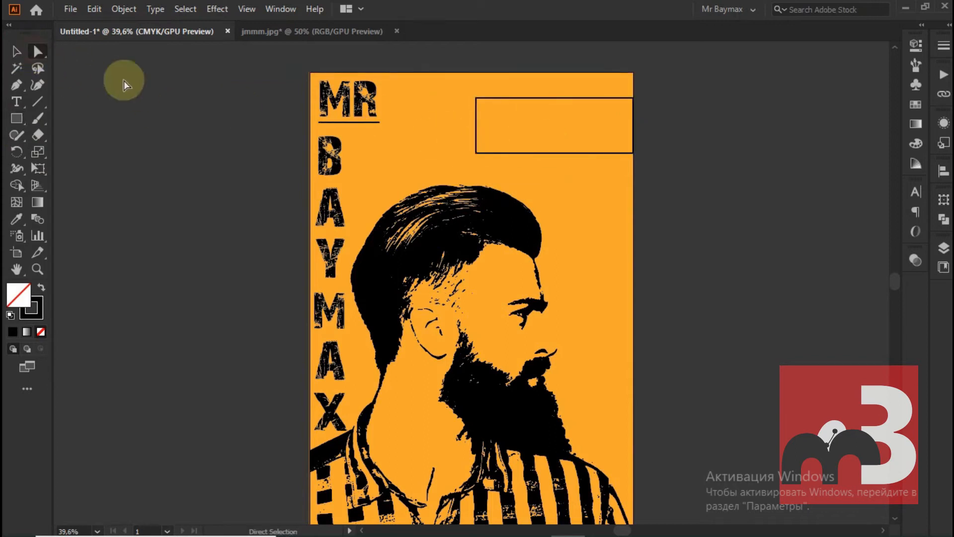
click(476, 153)
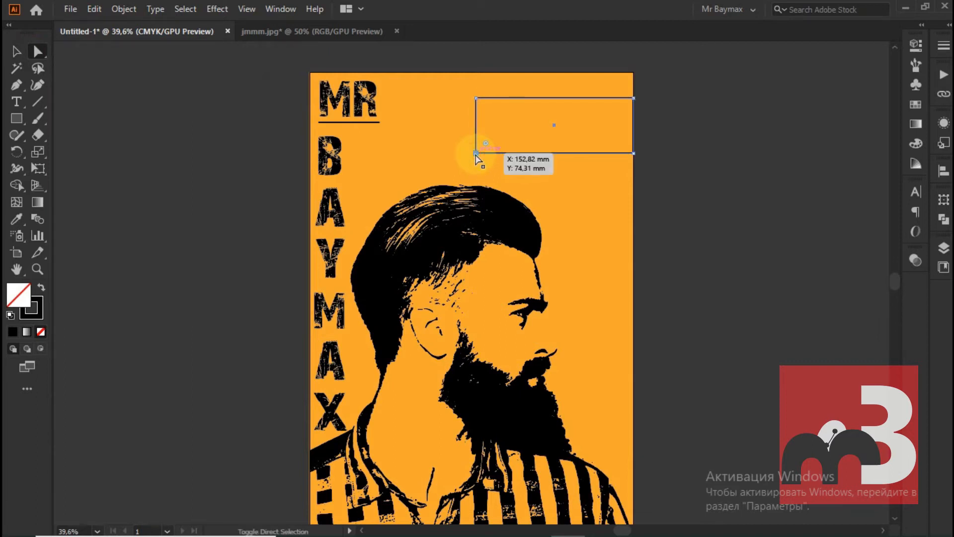
key(shift+Left)
key(shift+Left)
key(shift+Left)
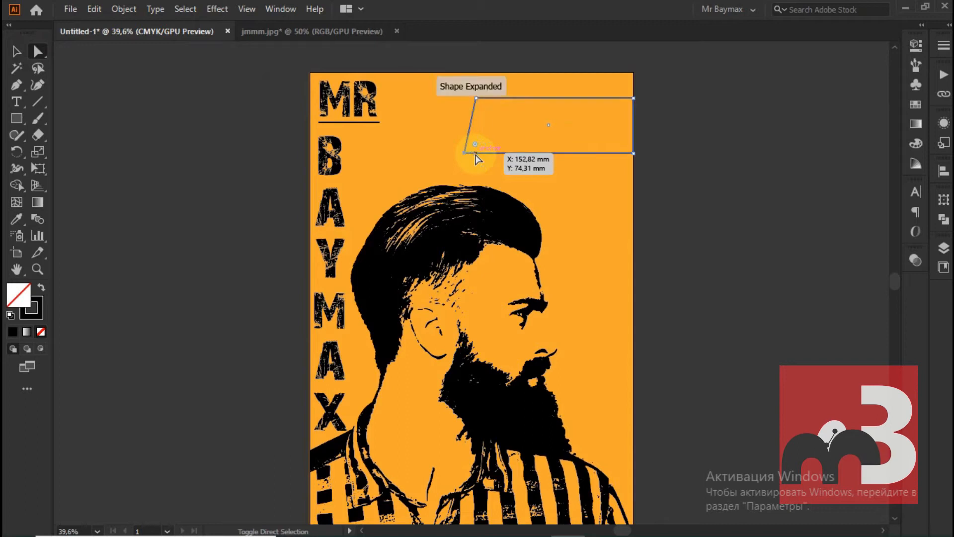
key(shift+Left)
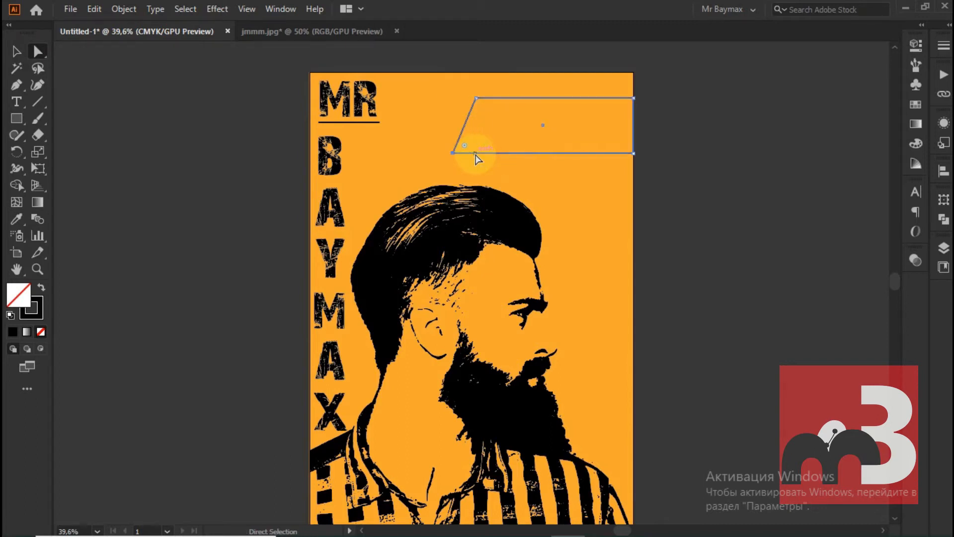
click(139, 146)
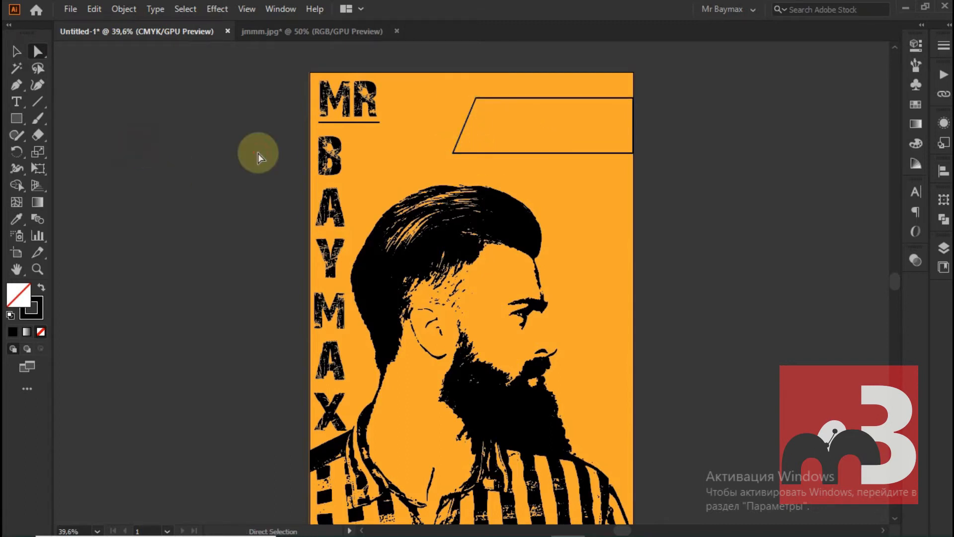
Remove the slanted banner's stroke and fill it with white
click(474, 122)
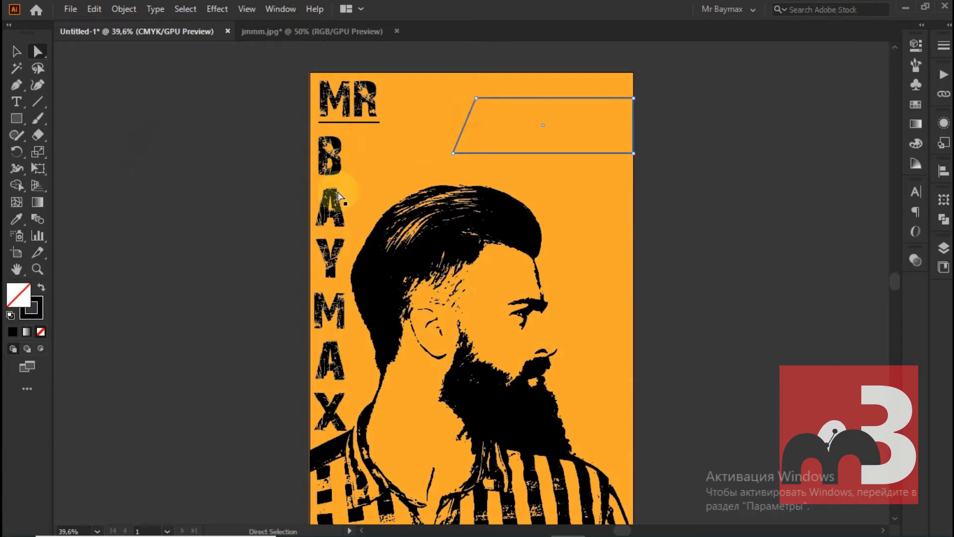
click(31, 308)
click(35, 315)
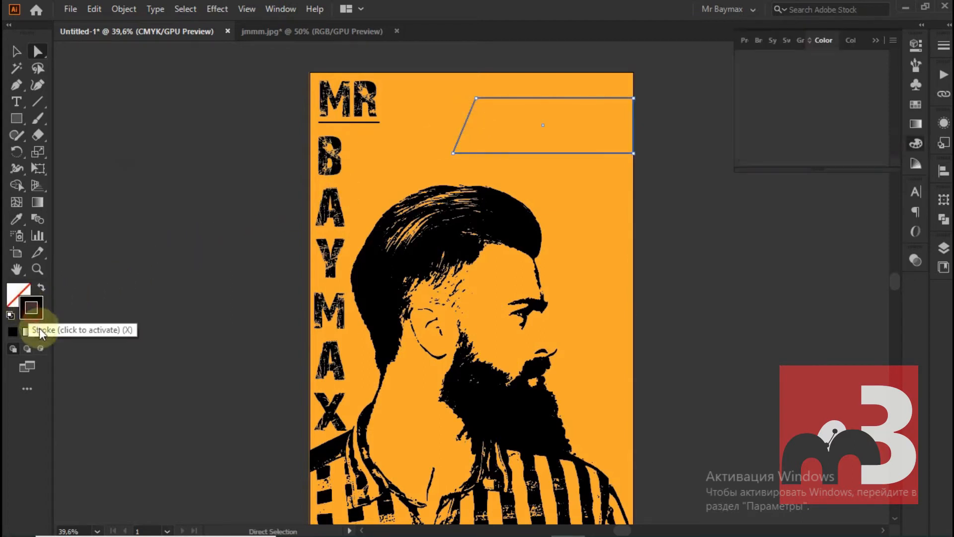
click(41, 331)
double_click(15, 296)
drag(256, 192, 195, 96)
click(519, 121)
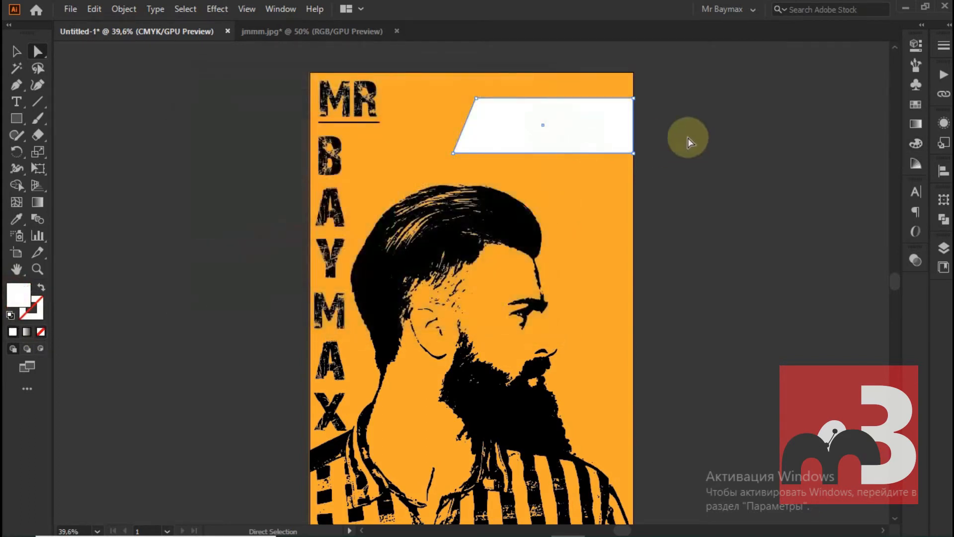
Open the grunge texture file 03.ai as a separate document
drag(421, 8, 426, 86)
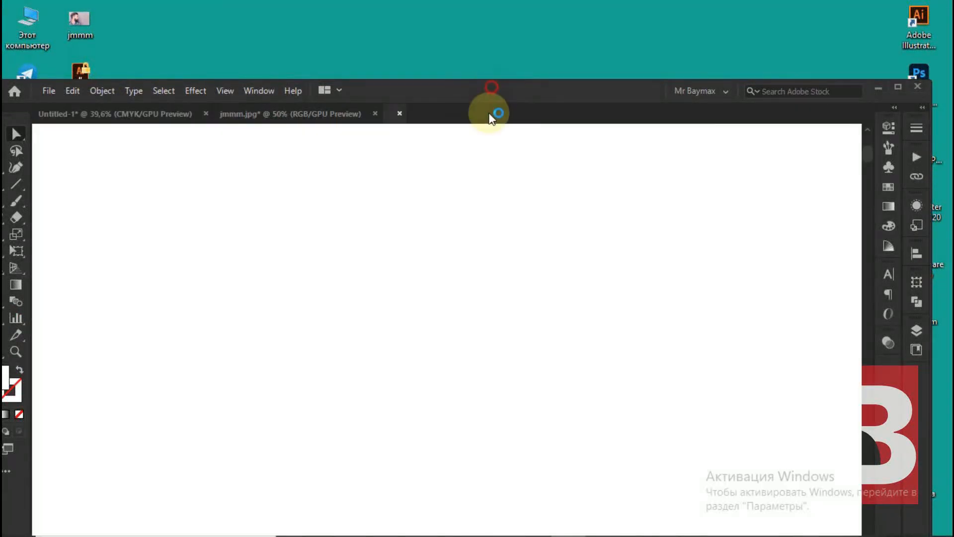
drag(491, 93, 498, 8)
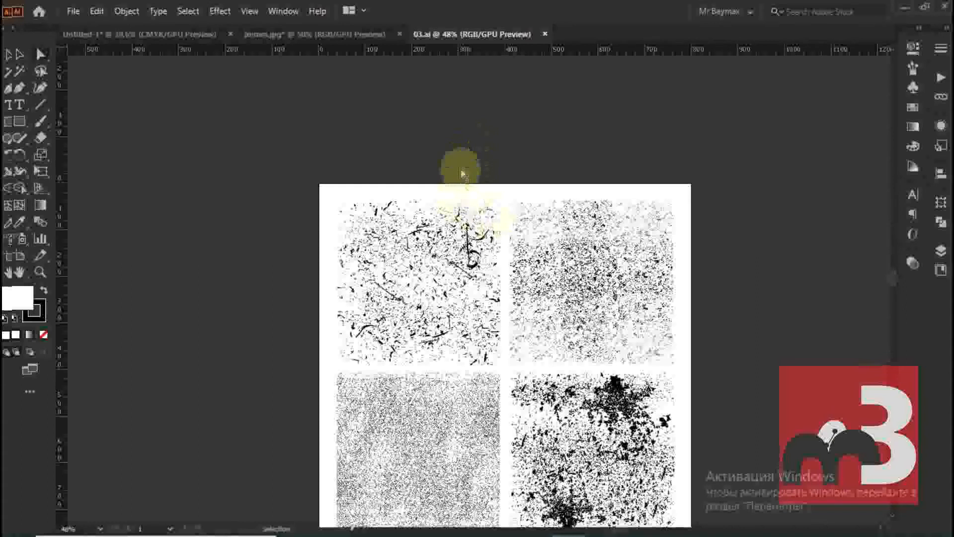
scroll(469, 166, down, 3)
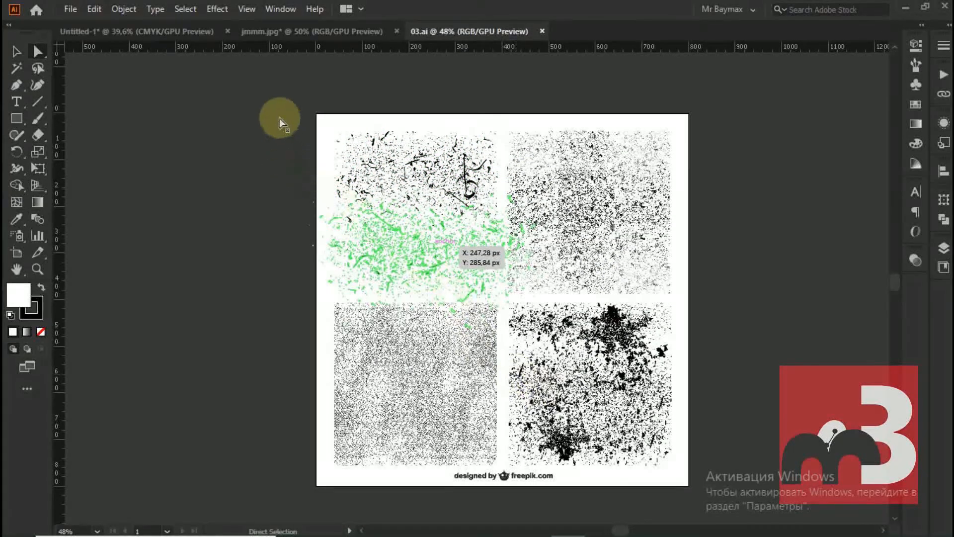
Copy the scratched texture in the upper-left square of the texture sheet
key(v)
drag(283, 82, 444, 213)
key(a)
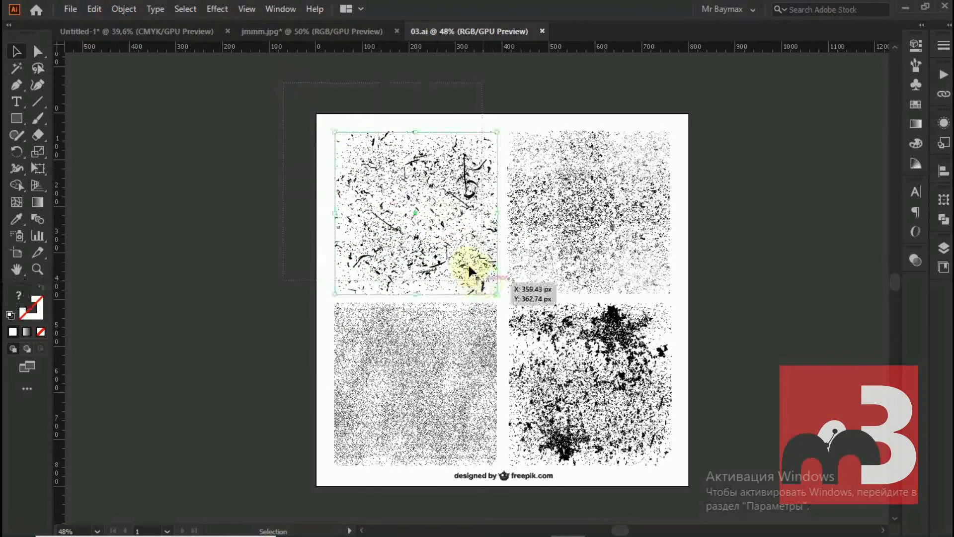
click(455, 263)
key(v)
key(ctrl+c)
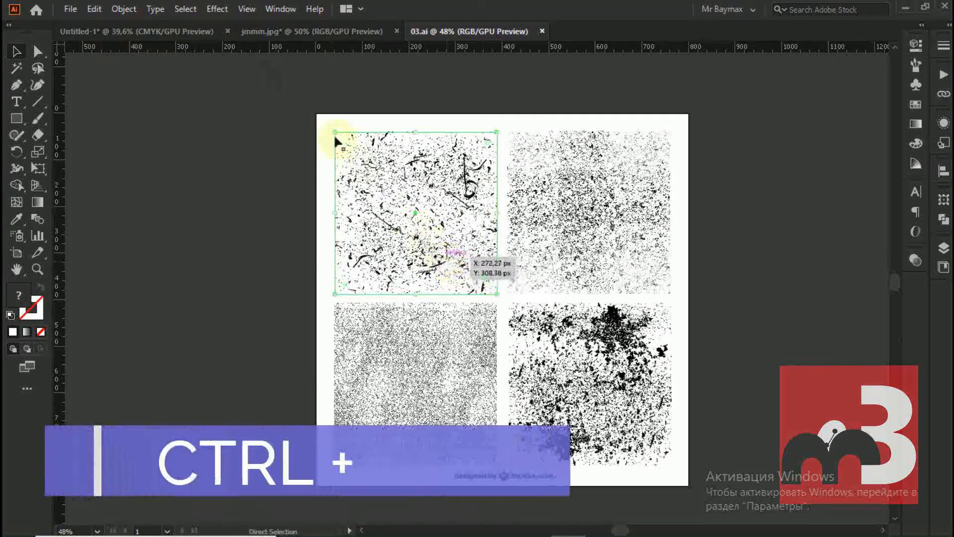
Paste the scratched texture into the Untitled-1 poster document and place it on the empty canvas left of the artboard
click(187, 32)
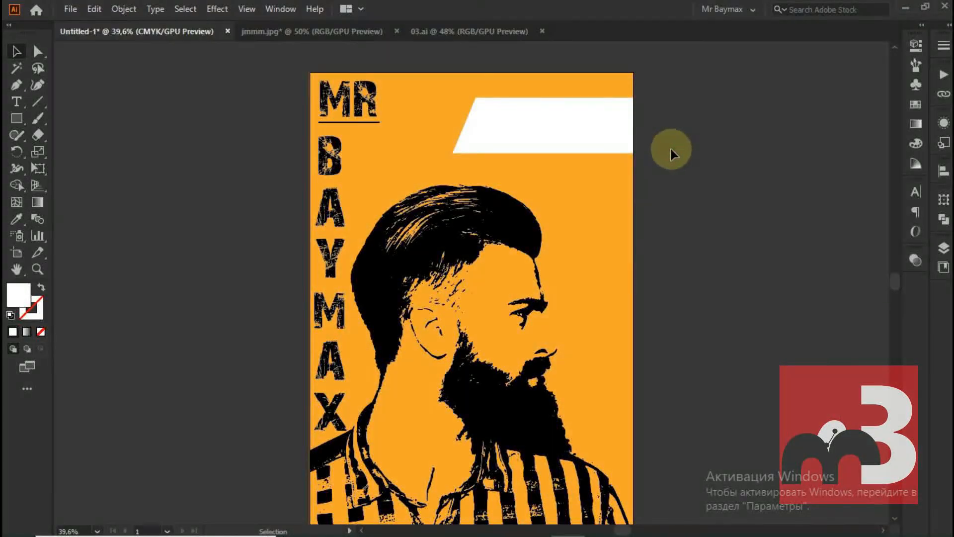
key(ctrl)
key(ctrl+v)
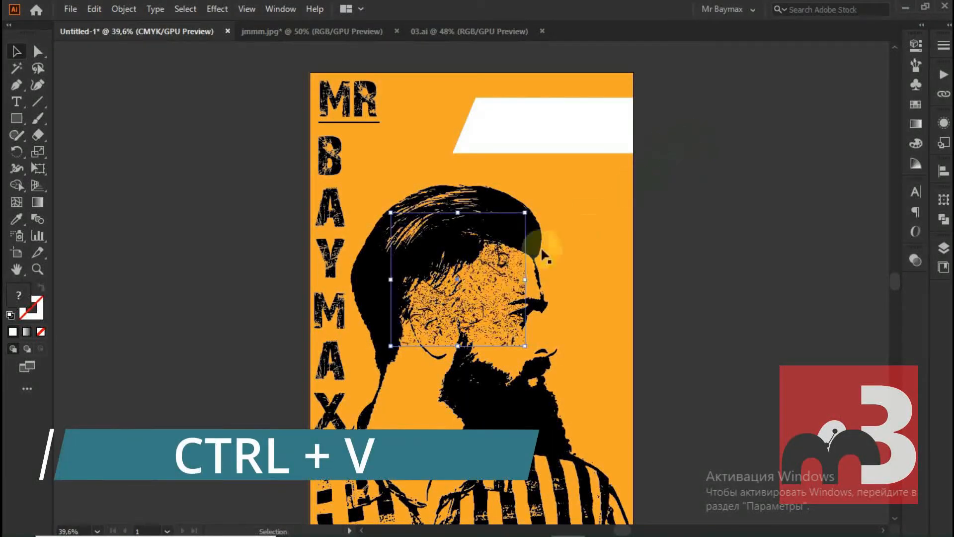
drag(571, 235, 780, 137)
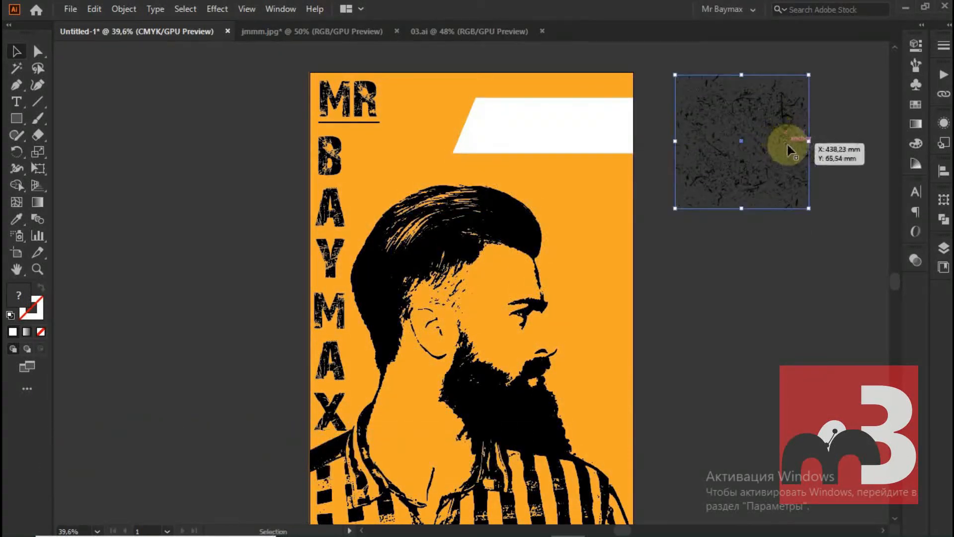
click(849, 138)
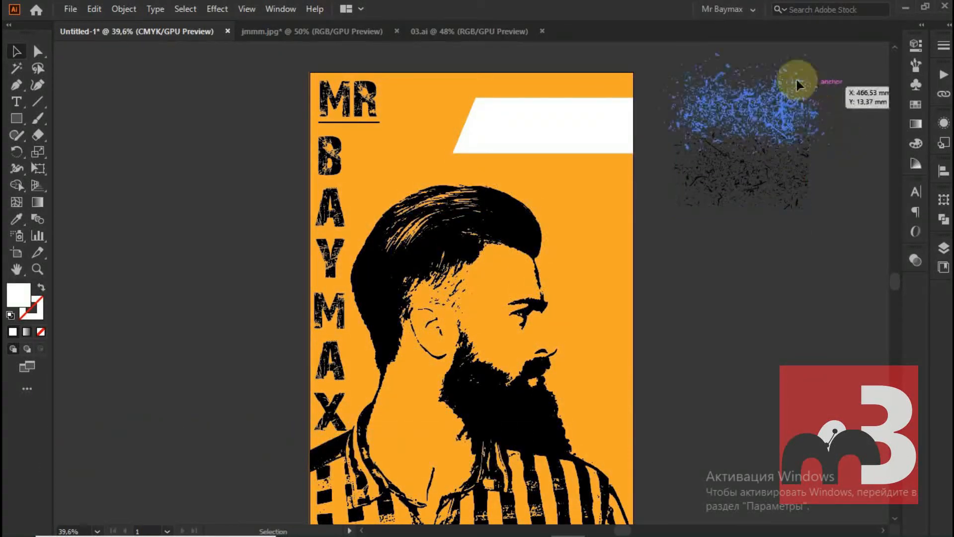
click(784, 208)
drag(811, 113, 220, 168)
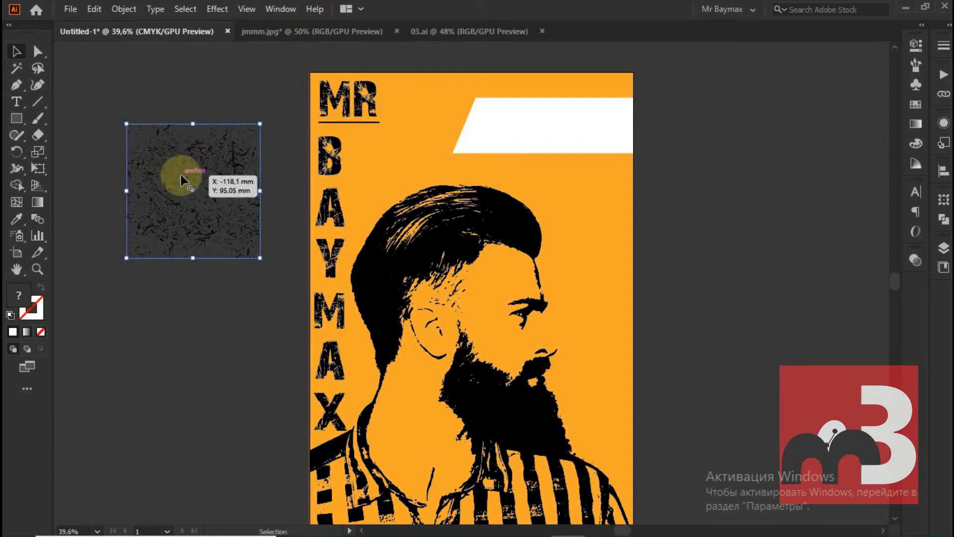
drag(184, 171, 167, 122)
Release the clipping mask on the pasted texture and delete the leftover square frame
right_click(167, 121)
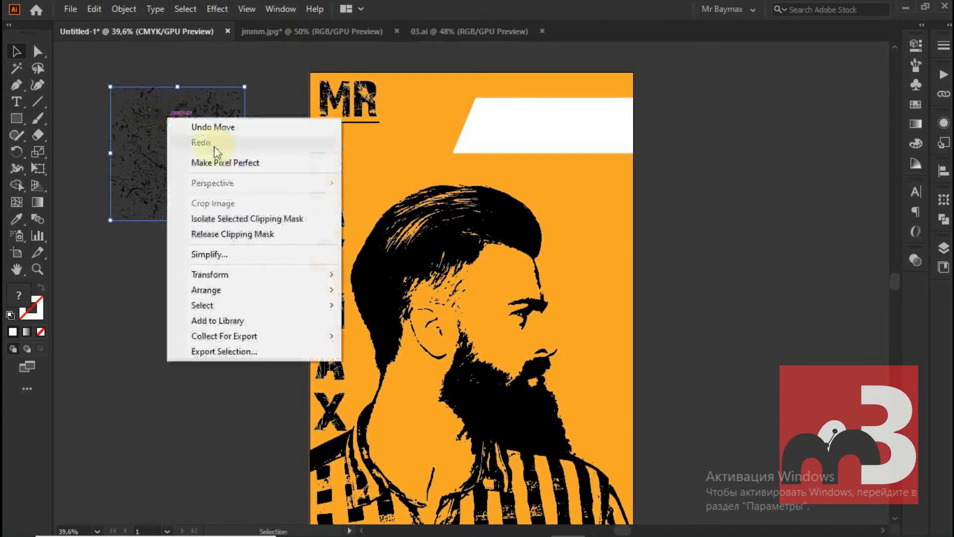
click(230, 235)
click(232, 287)
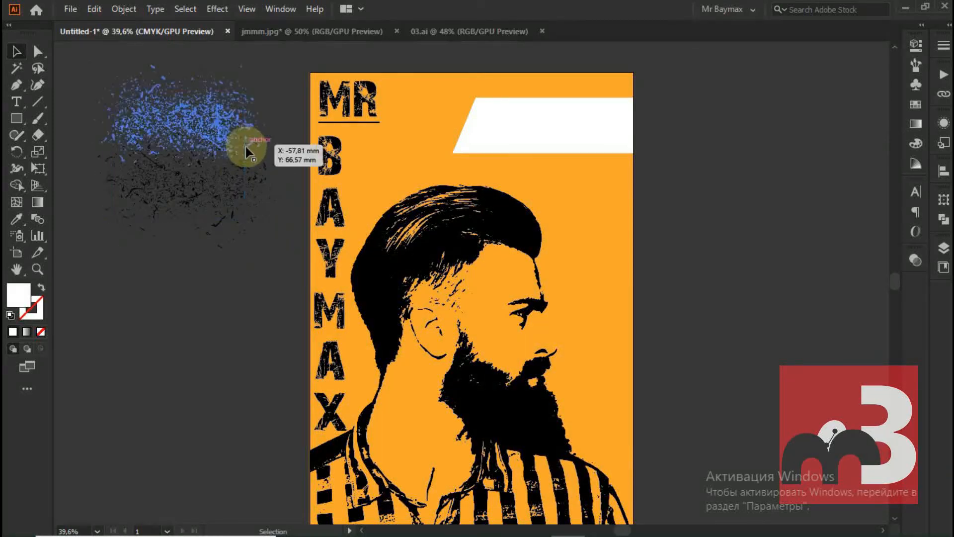
click(245, 153)
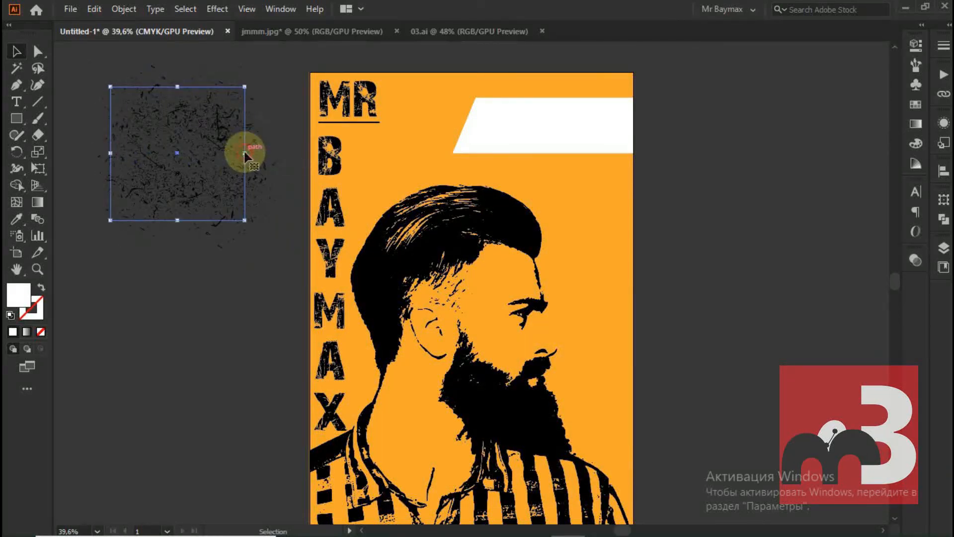
key(Delete)
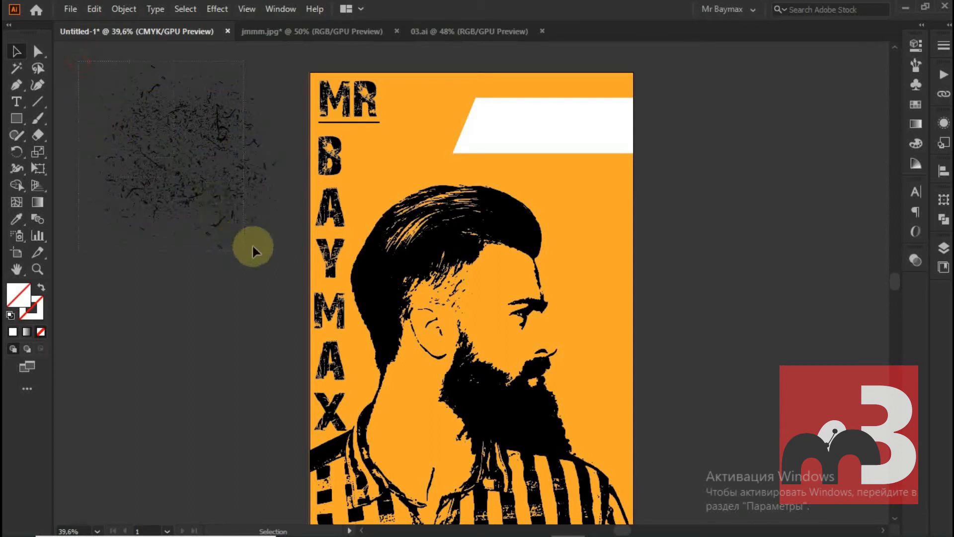
Select the whole unmasked texture and move it over the white slanted banner
click(251, 202)
click(118, 9)
click(184, 73)
click(184, 127)
drag(185, 126, 553, 105)
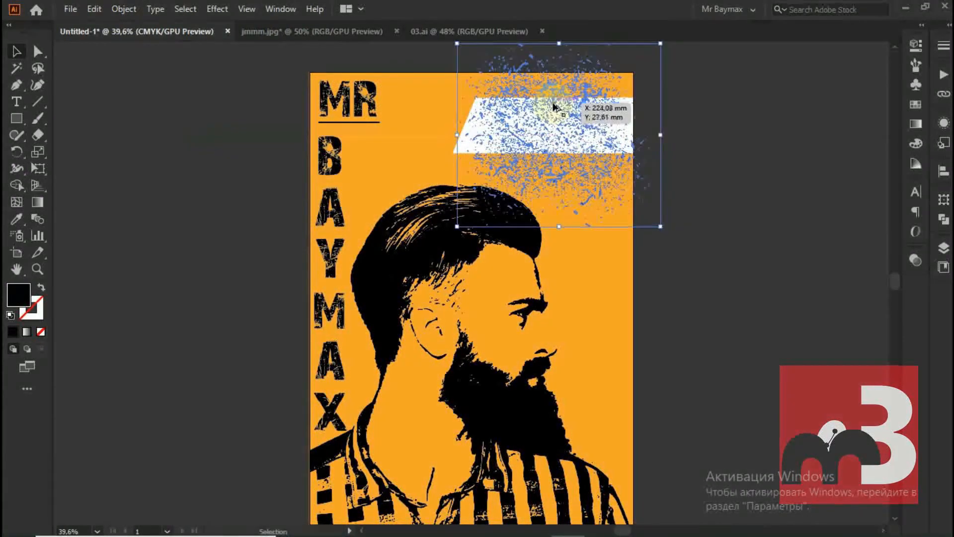
Enlarge the texture proportionally and reposition it so that it covers the entire white banner
scroll(553, 104, up, 2)
scroll(553, 108, up, 3)
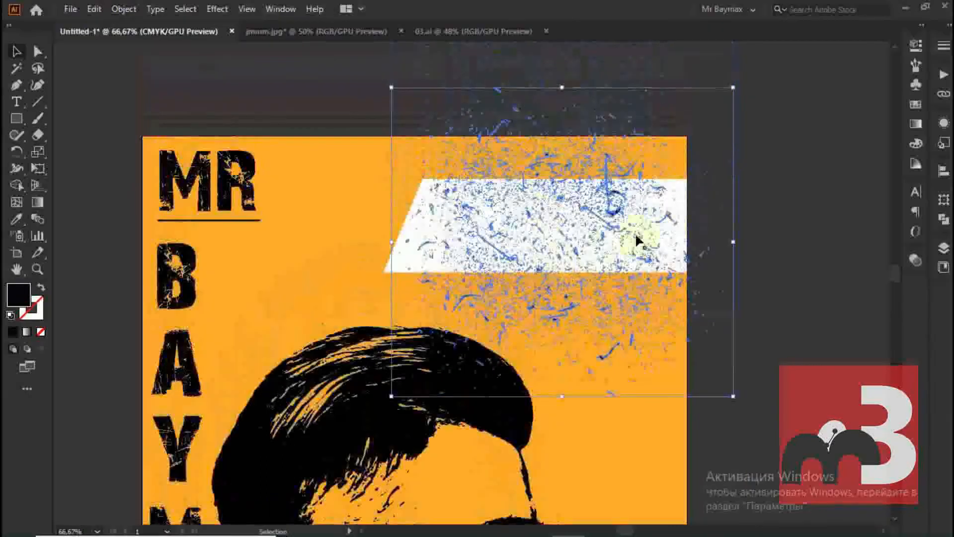
drag(729, 88, 809, 50)
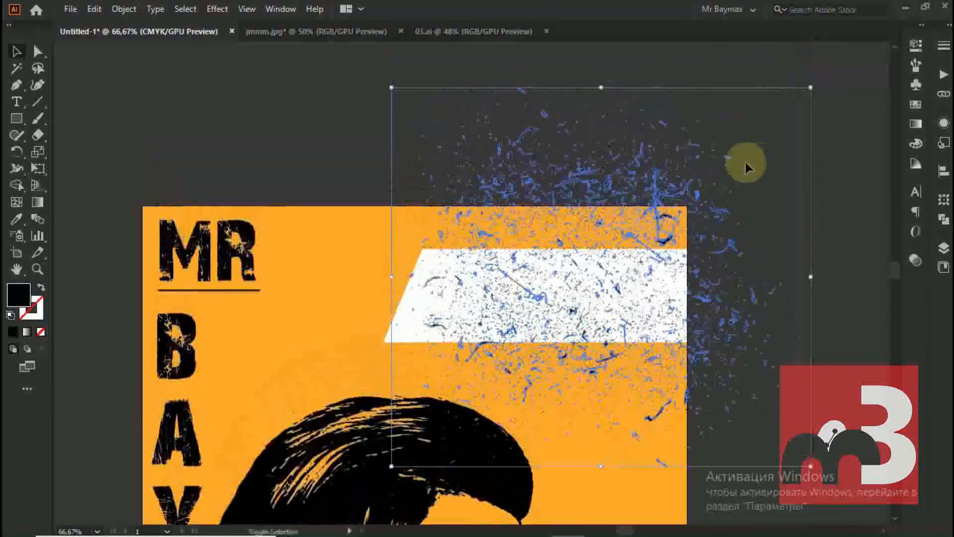
click(664, 264)
drag(642, 223, 604, 230)
scroll(795, 193, down, 2)
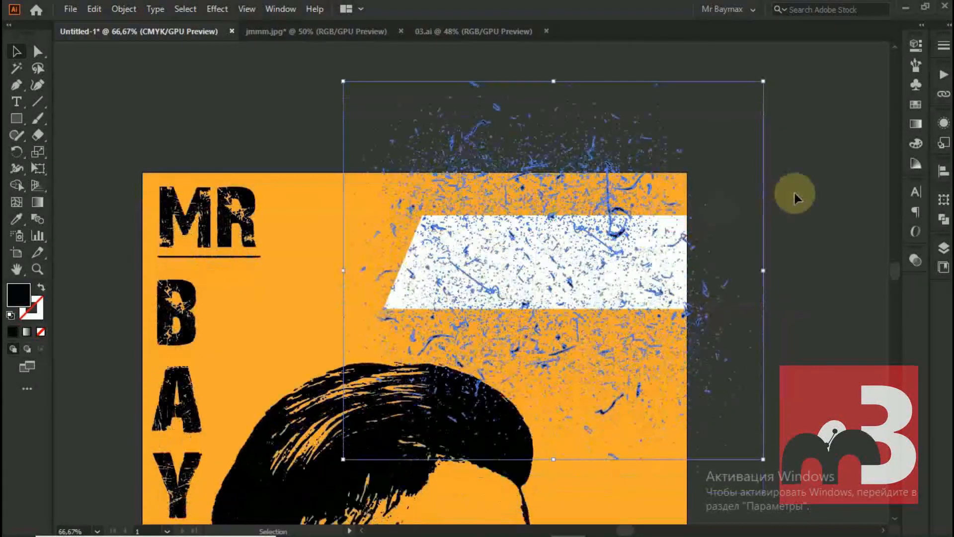
Bring the white slanted banner in front of the scratched texture
click(681, 223)
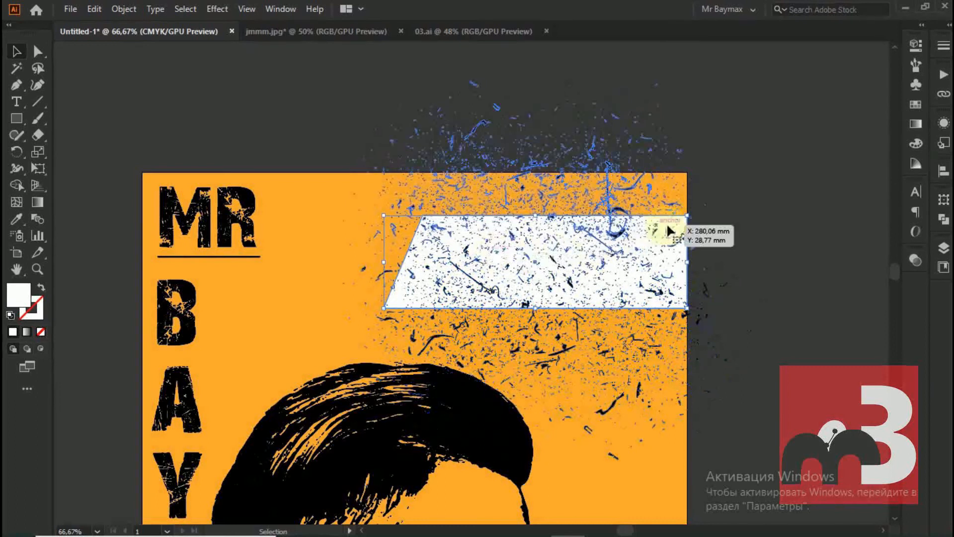
right_click(683, 224)
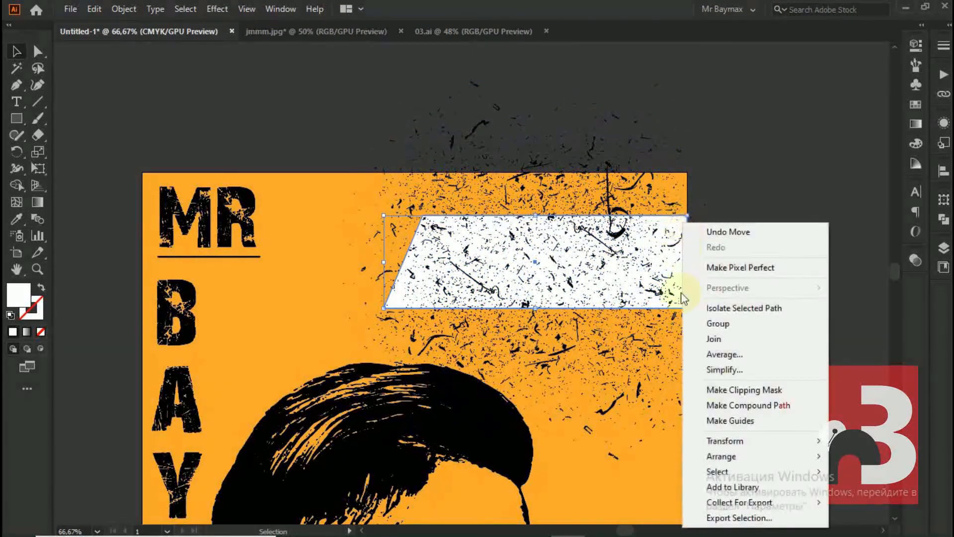
mouse_move(745, 458)
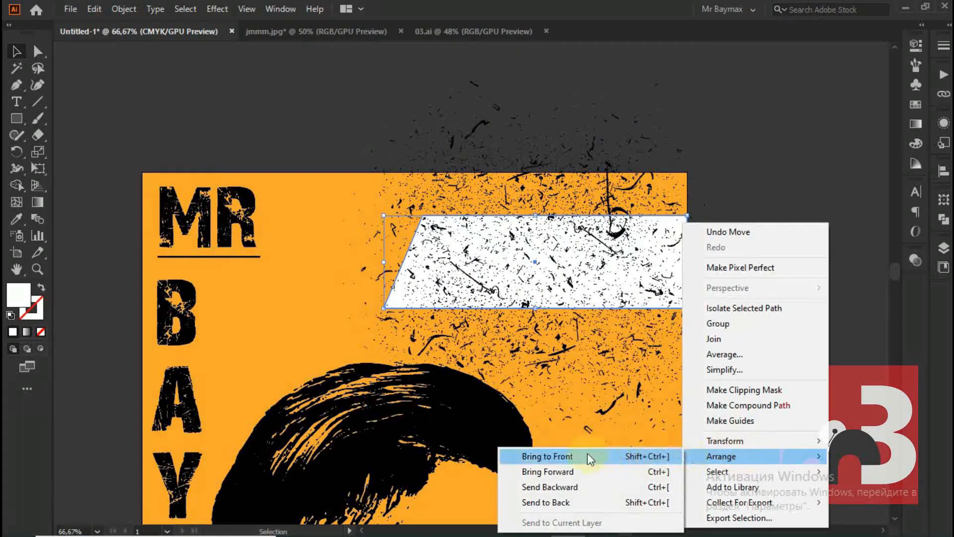
click(573, 455)
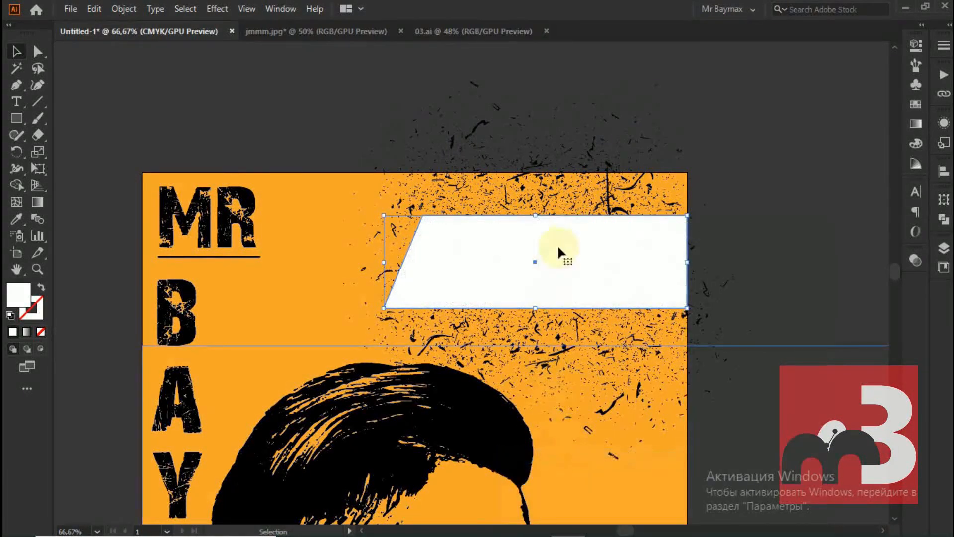
Add the scratched texture to the banner selection and make a clipping mask that confines it to the slanted shape
shift+click(561, 179)
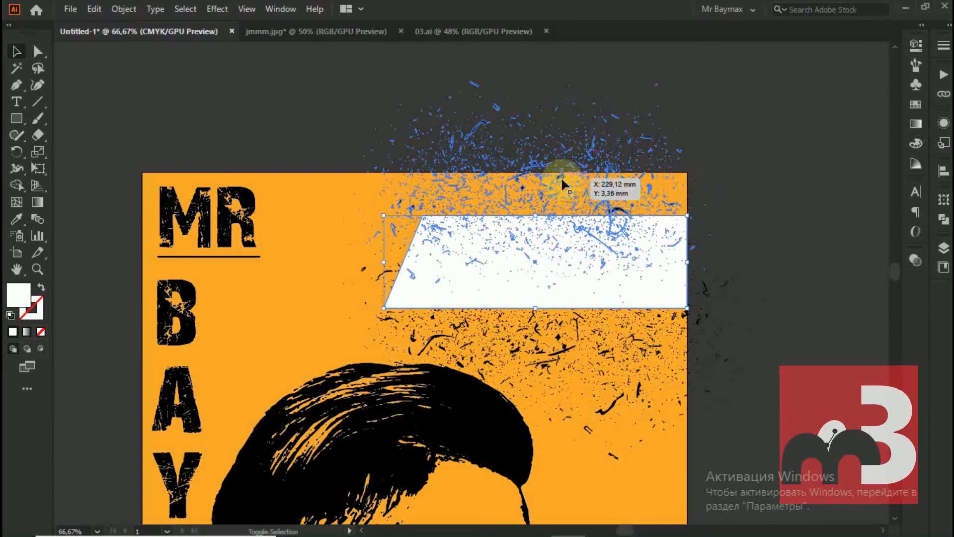
right_click(527, 243)
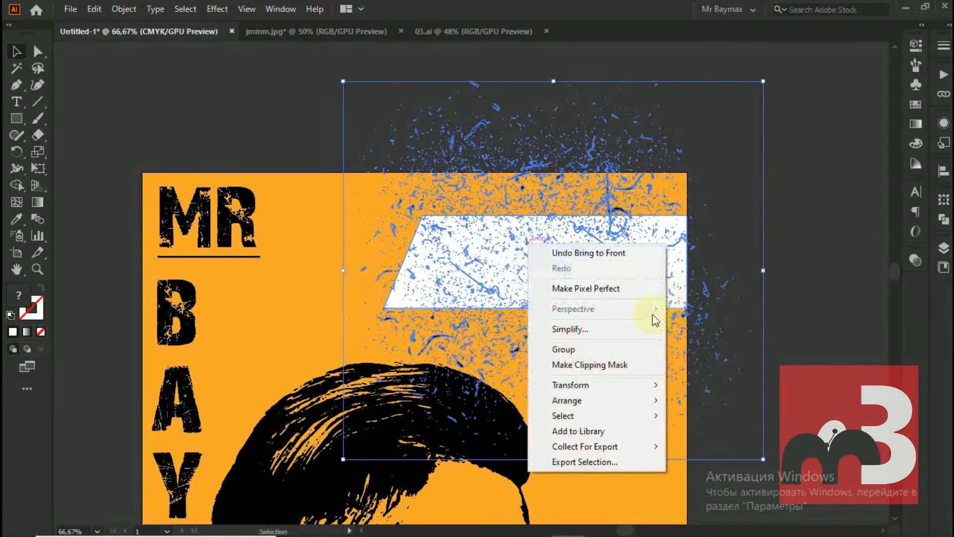
click(575, 369)
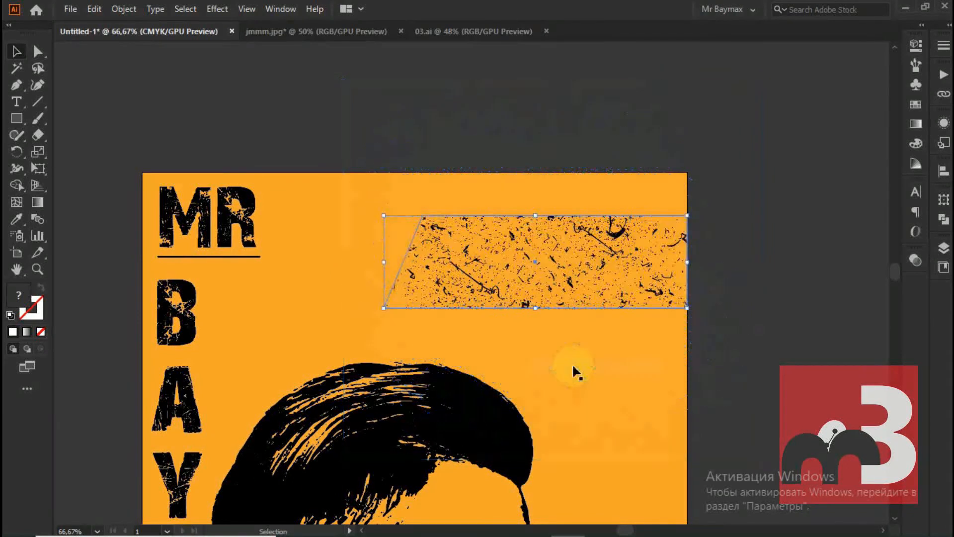
click(731, 170)
click(505, 262)
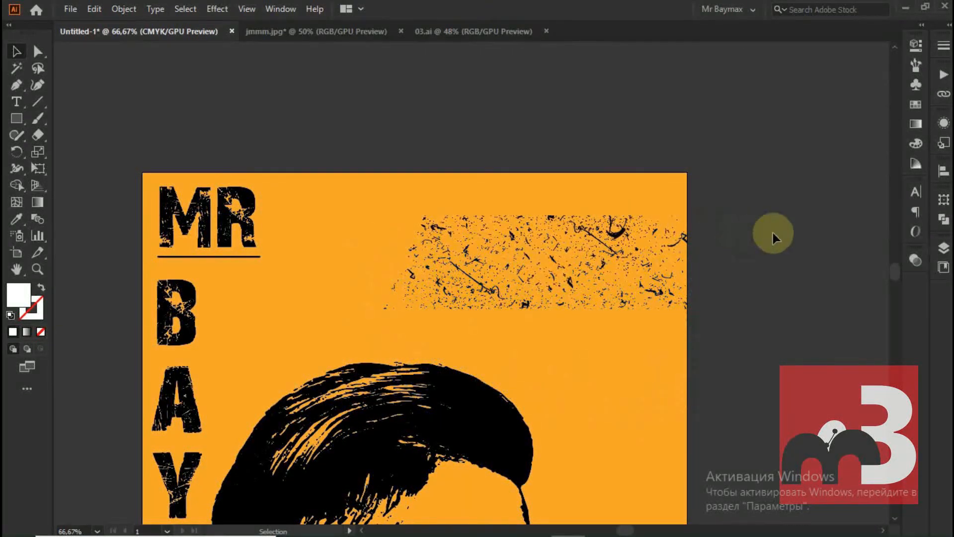
Target the texture group inside the banner's clip group in the layer structure and set its fill to near-white #fffdfd
click(944, 247)
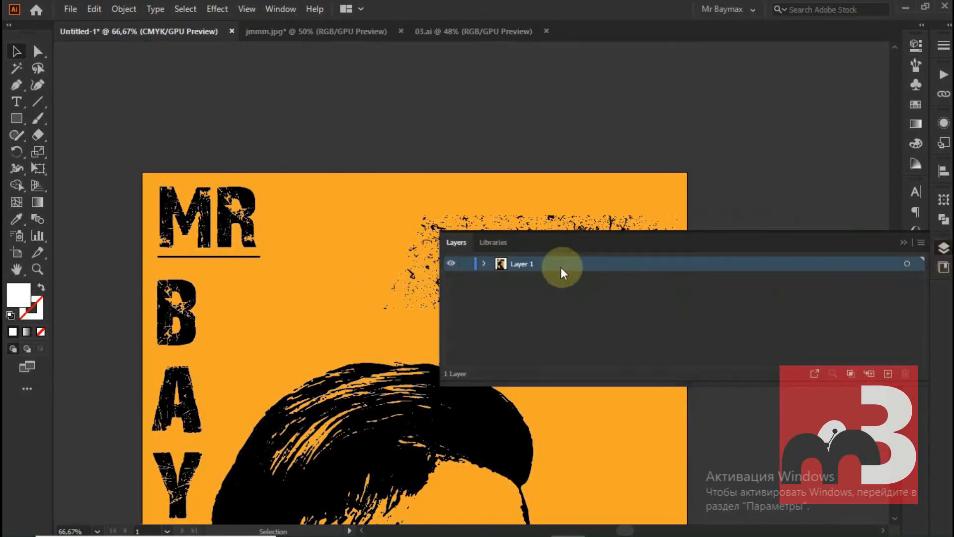
click(480, 264)
drag(440, 286, 649, 285)
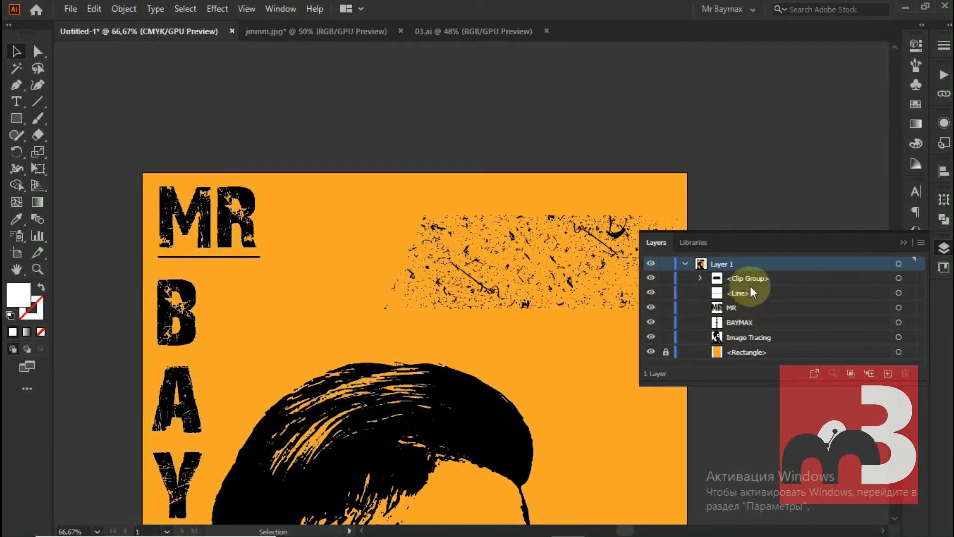
click(699, 278)
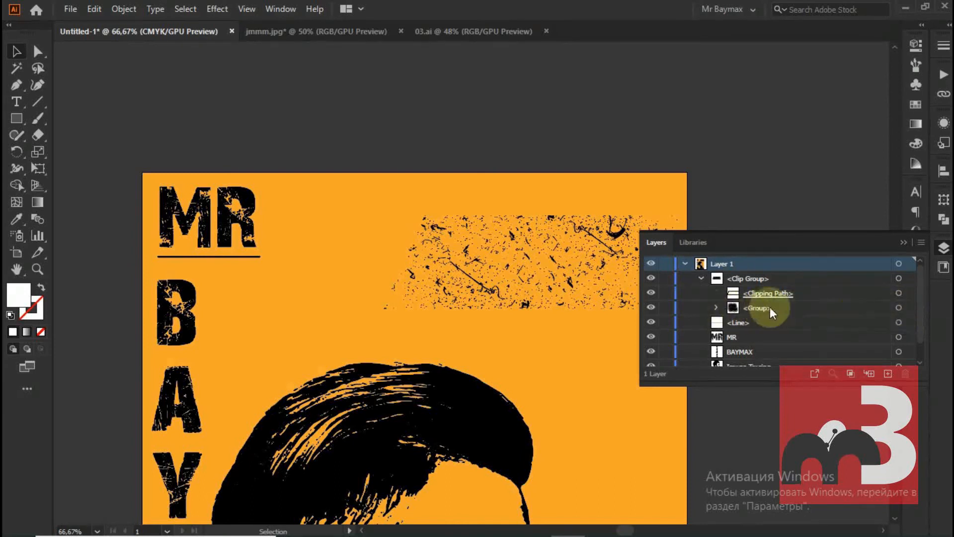
click(898, 308)
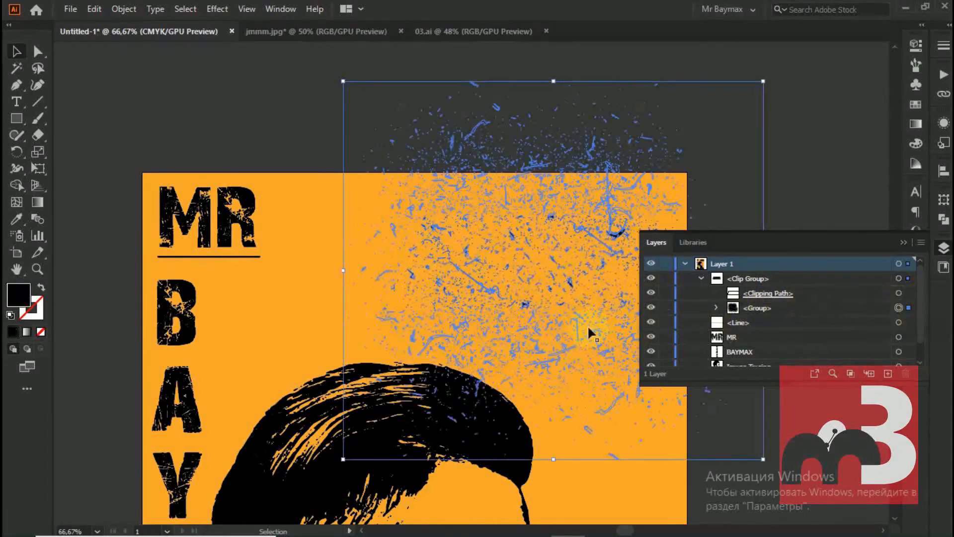
double_click(19, 294)
click(189, 117)
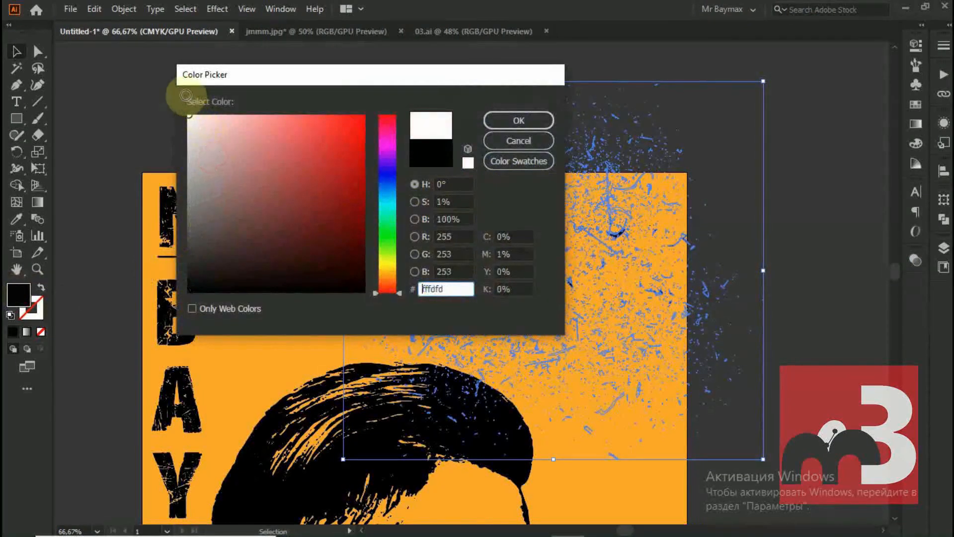
click(518, 120)
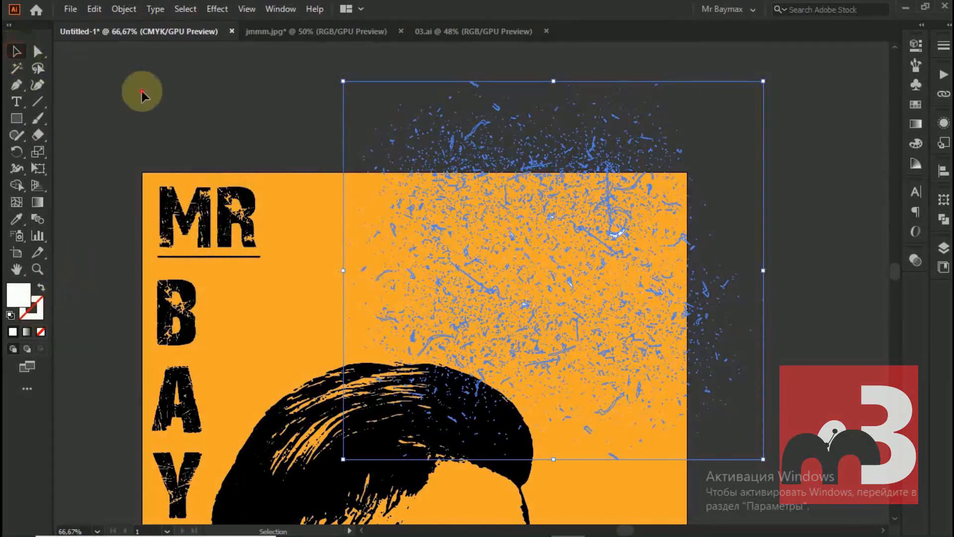
click(153, 106)
Examine the white scratched banner against the whole poster and up close
scroll(552, 222, up, 3)
scroll(551, 221, down, 4)
scroll(685, 277, down, 3)
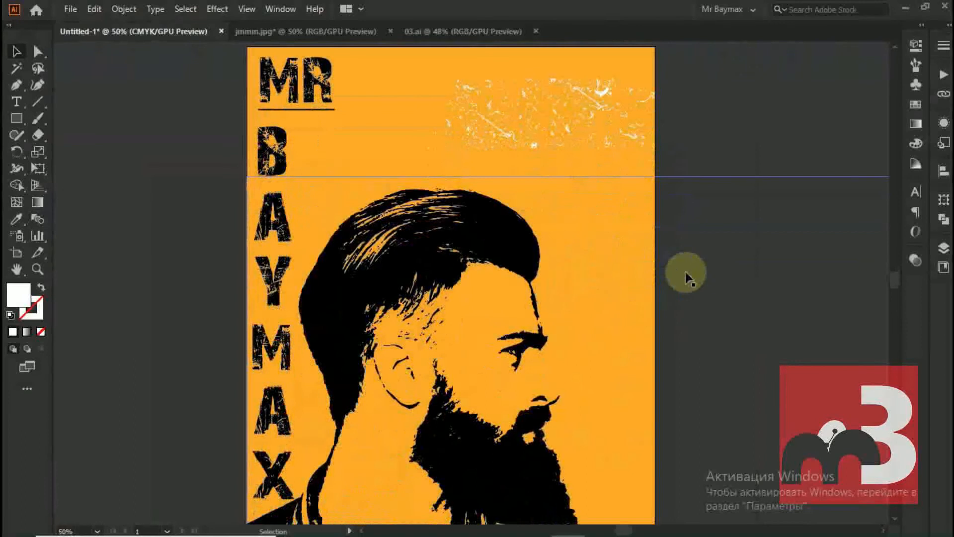
scroll(687, 273, down, 2)
scroll(700, 272, up, 1)
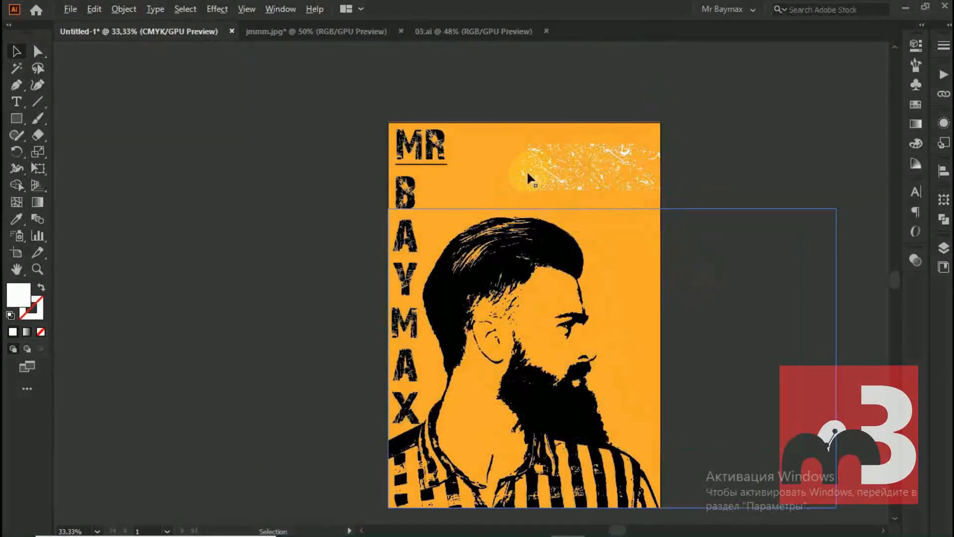
scroll(739, 148, up, 1)
scroll(641, 171, down, 1)
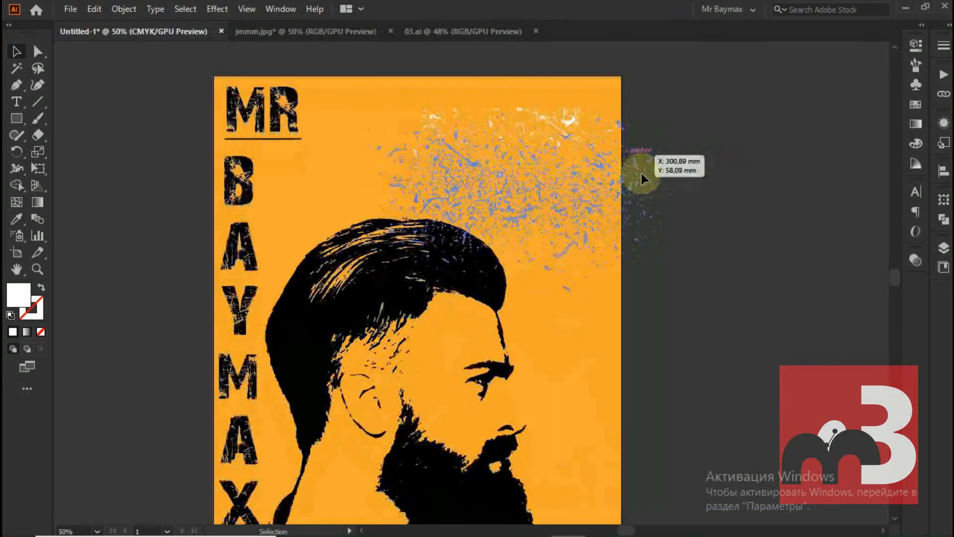
scroll(718, 240, down, 1)
scroll(716, 209, up, 3)
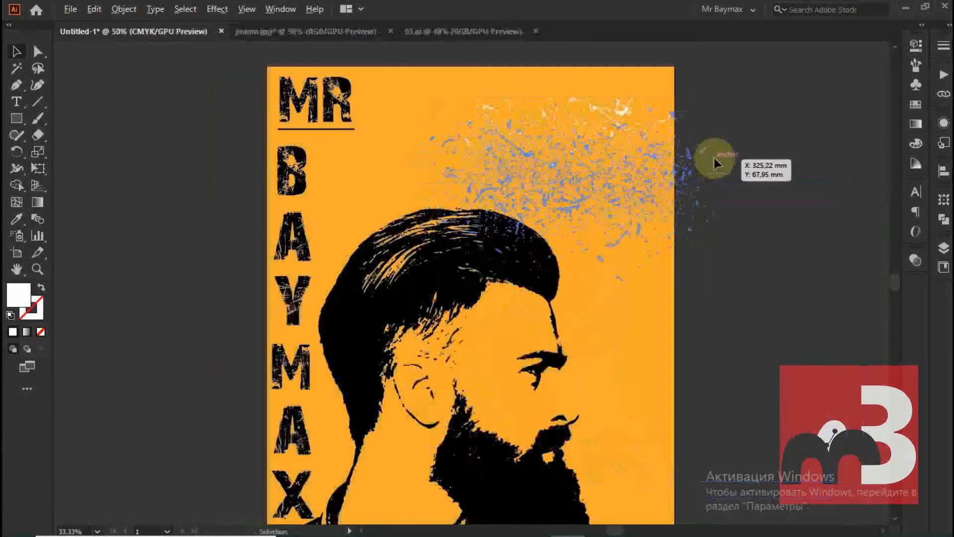
scroll(734, 237, down, 1)
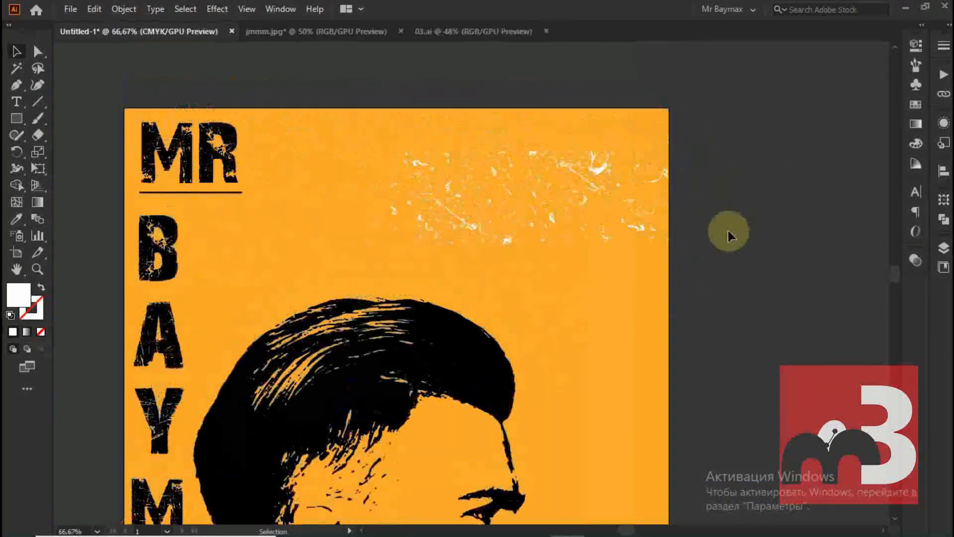
Add a text object reading "Graphic" over the scratched banner
click(17, 101)
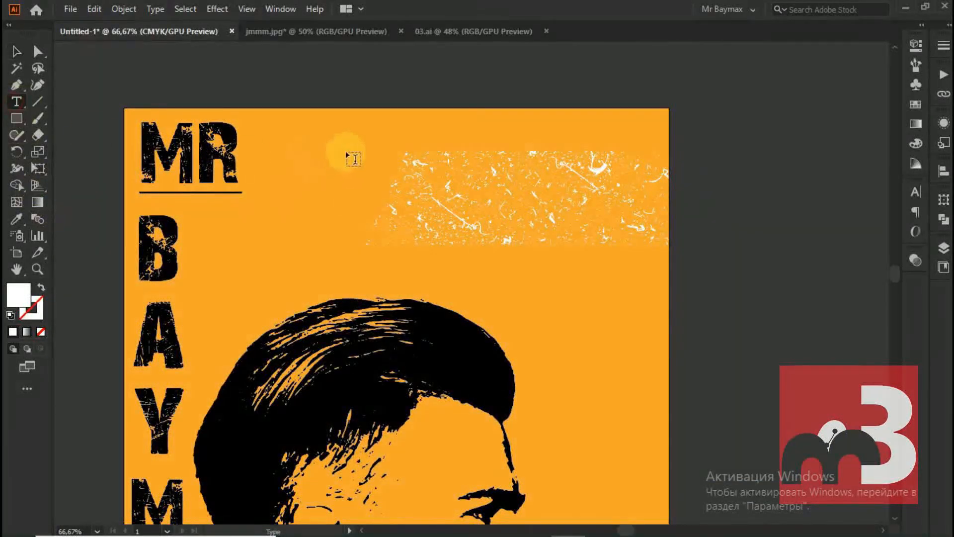
click(405, 169)
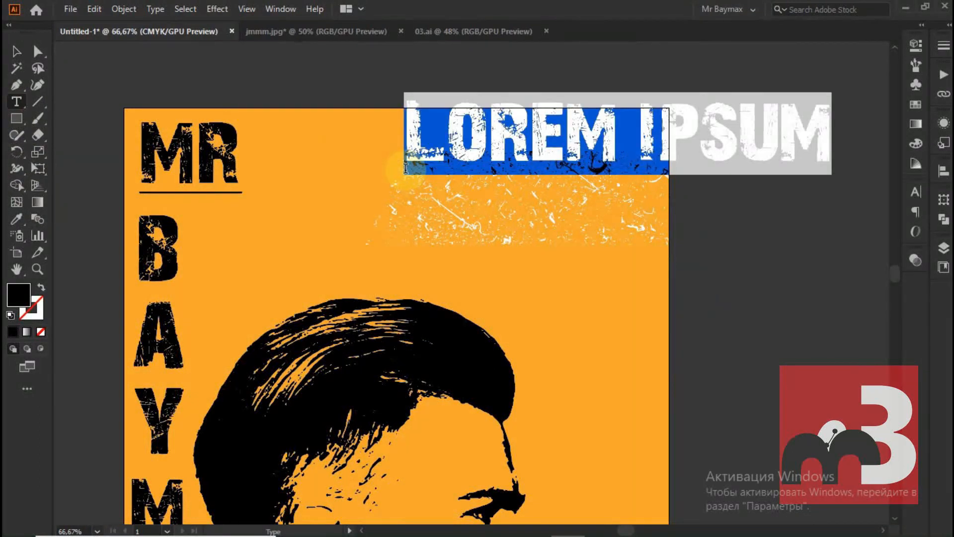
text(GRA)
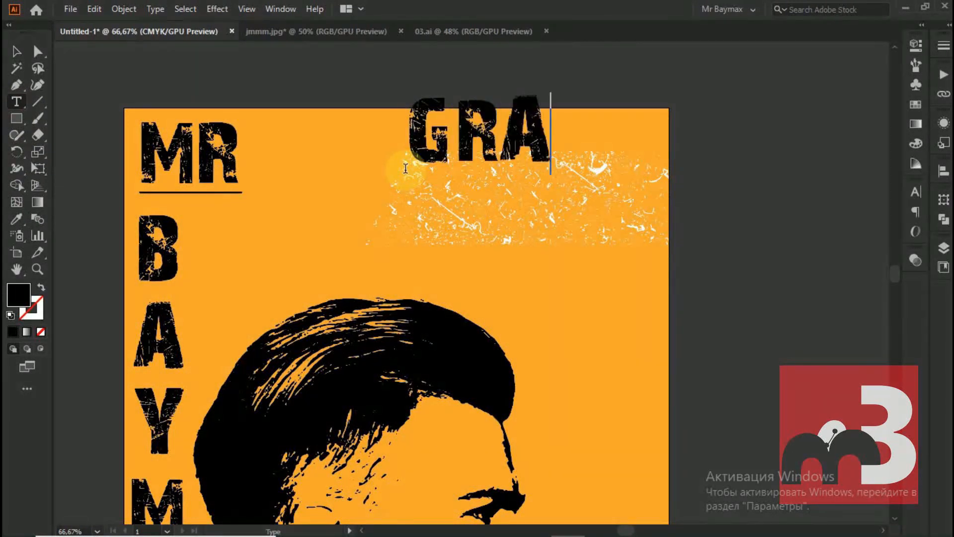
key(BackSpace)
key(BackSpace)
text(R)
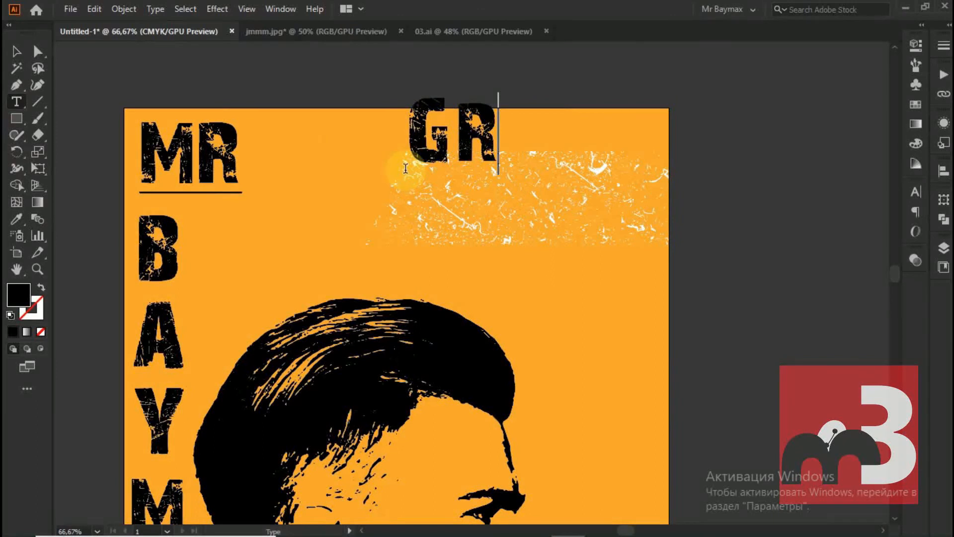
text(APHIC)
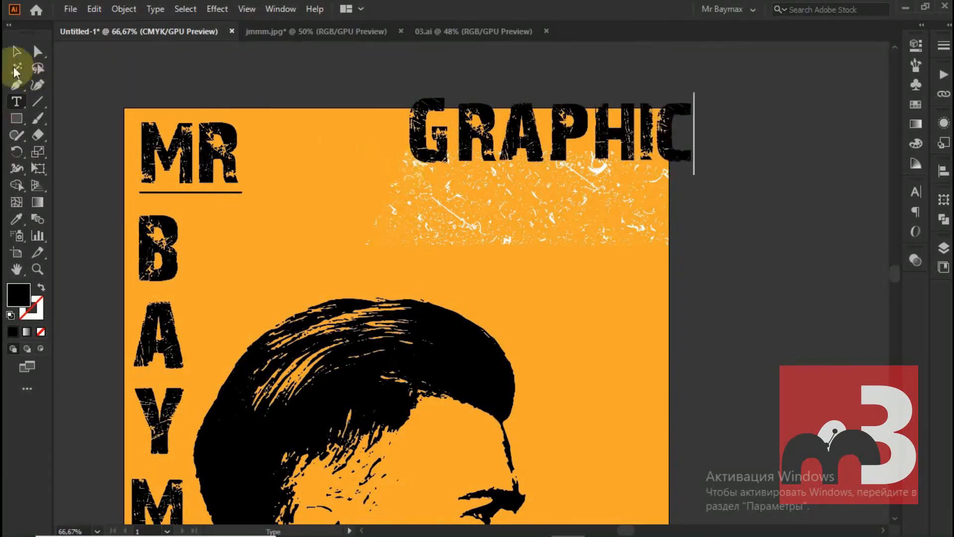
click(16, 51)
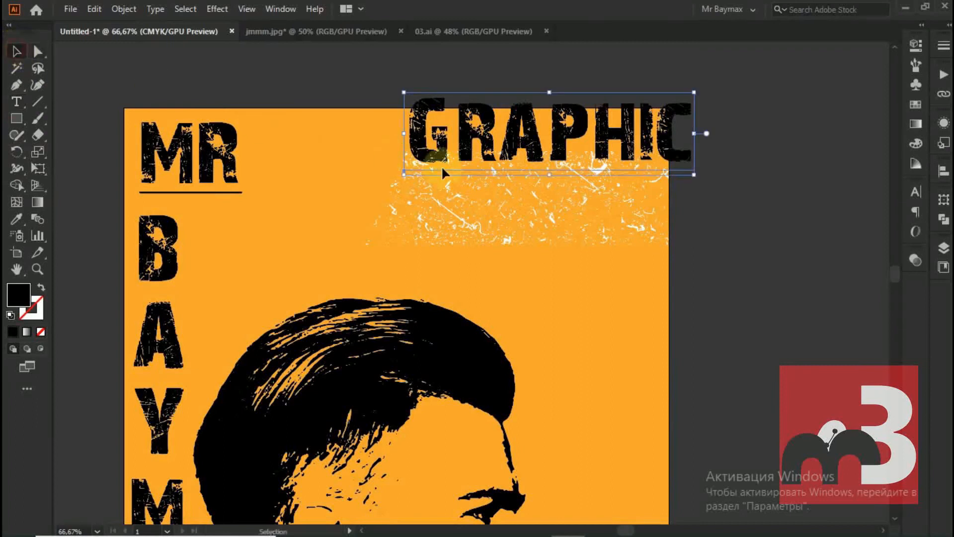
Change the font of the "Graphic" text to Lato Regular
click(916, 44)
click(801, 312)
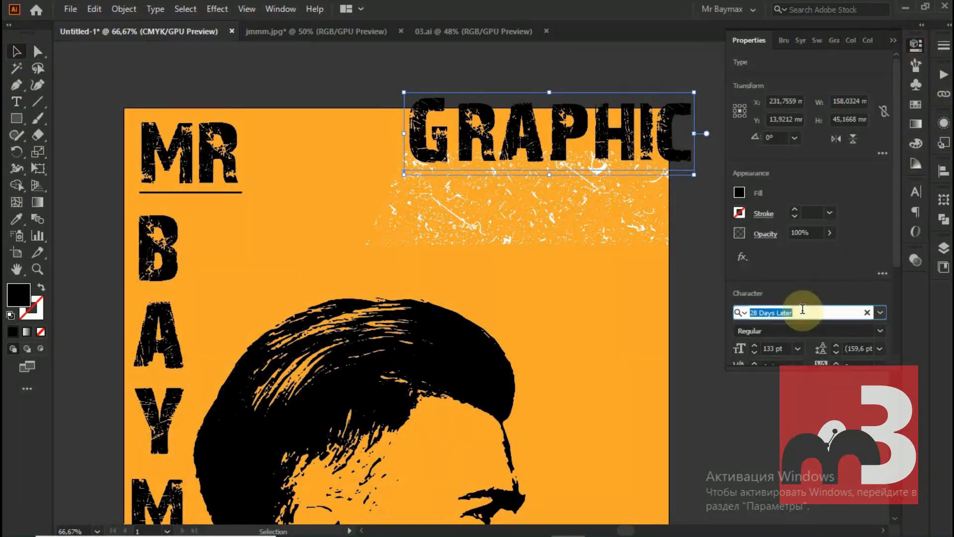
text(lato)
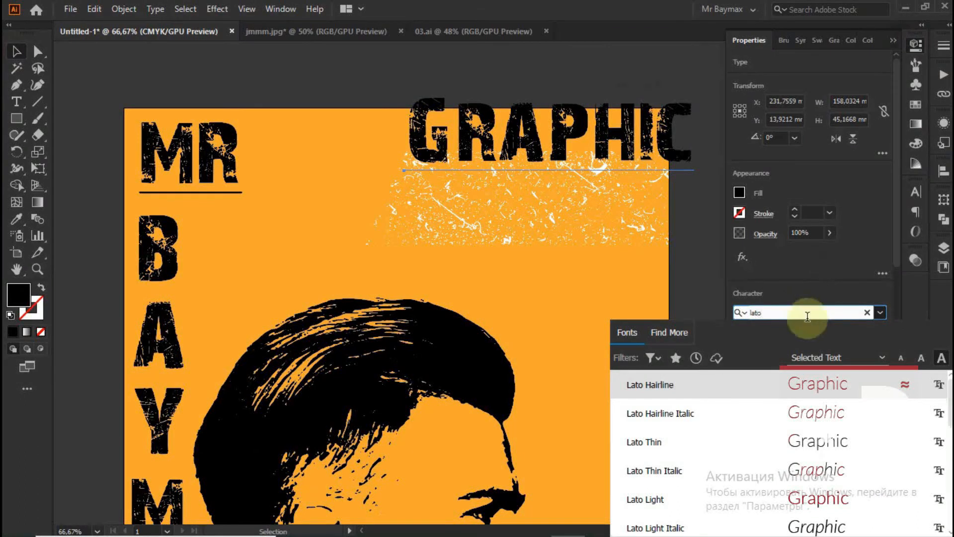
click(716, 482)
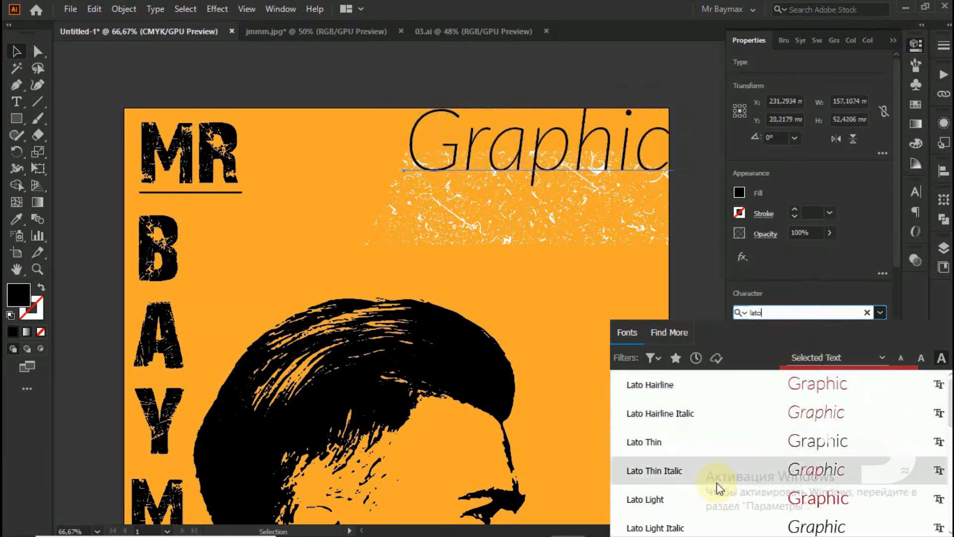
click(717, 492)
scroll(705, 507, down, 1)
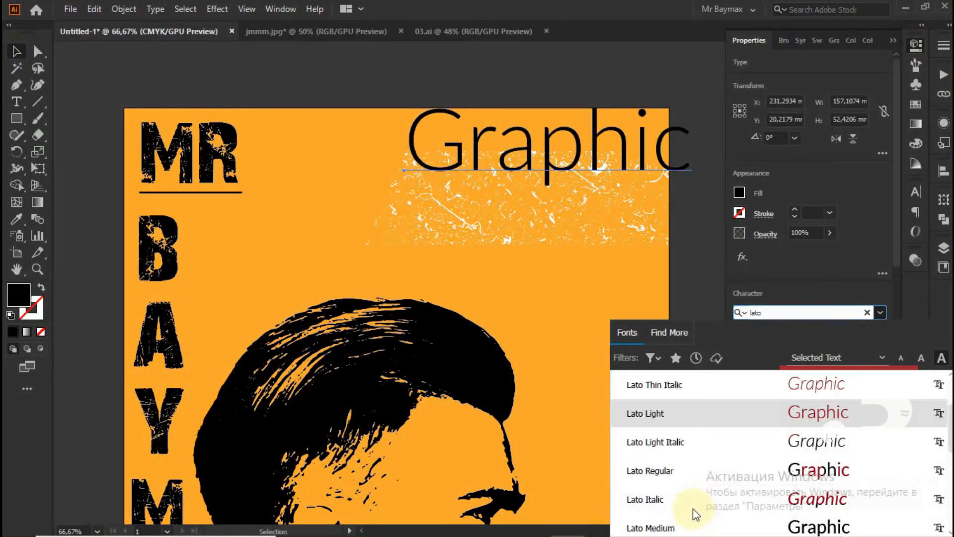
click(671, 498)
click(671, 471)
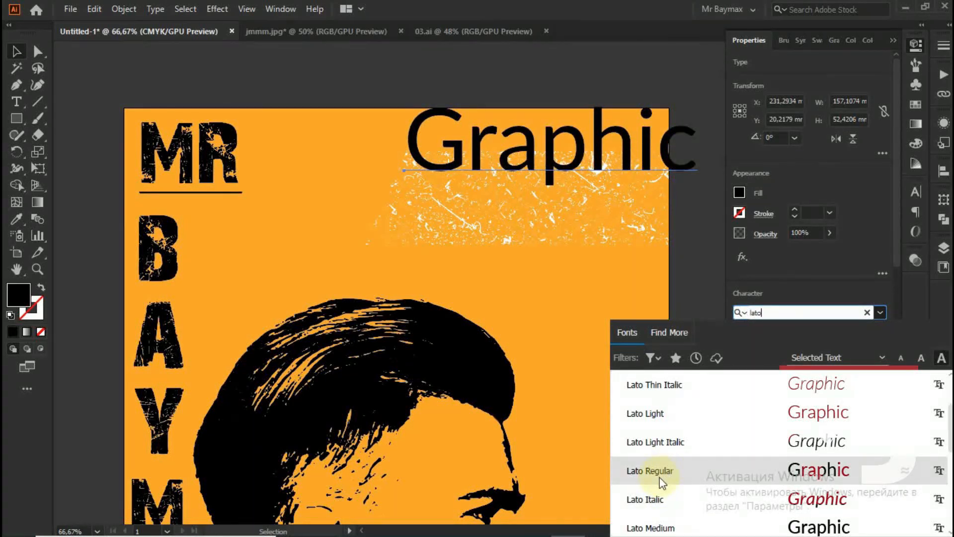
click(659, 477)
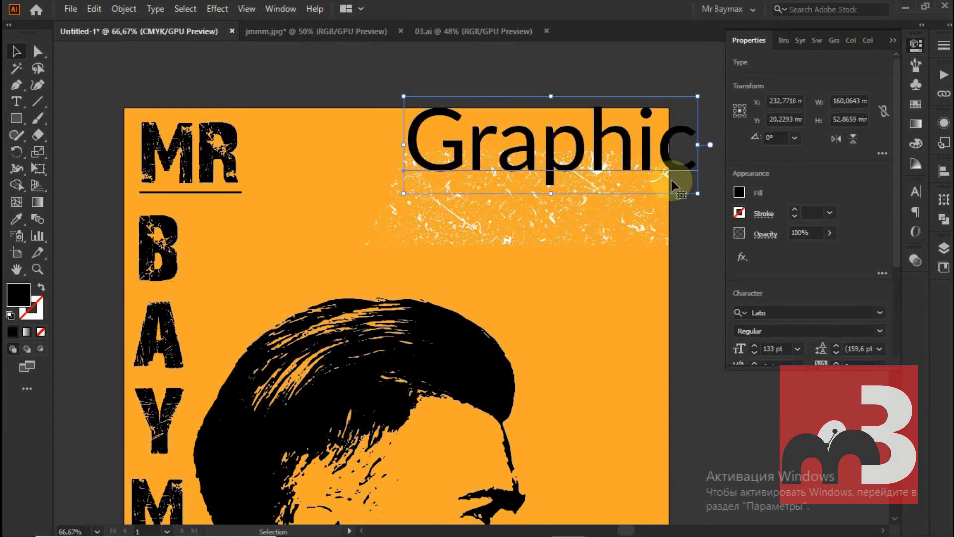
Scale the "Graphic" text down proportionally to a little over half its size and move it onto the upper part of the banner
drag(698, 193, 569, 150)
drag(502, 133, 505, 188)
drag(504, 187, 504, 187)
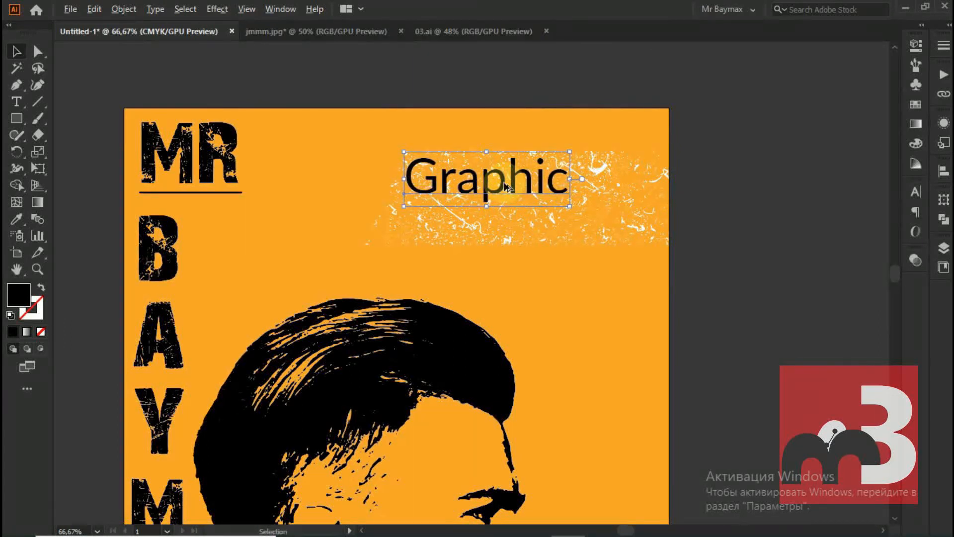
Duplicate the "Graphic" text slightly below and to the right of the original on the banner and change the copy to "Designer"
drag(505, 187, 541, 226)
double_click(518, 219)
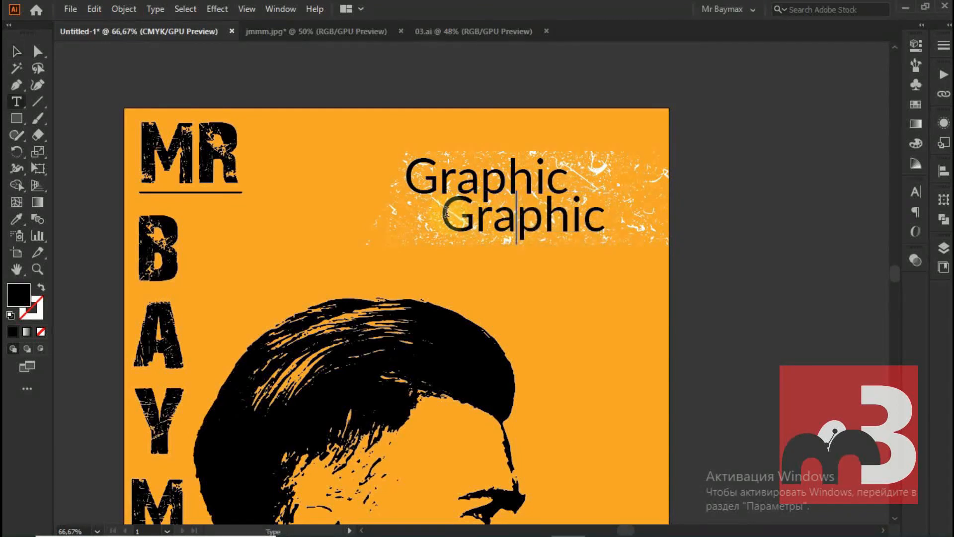
drag(446, 212, 618, 239)
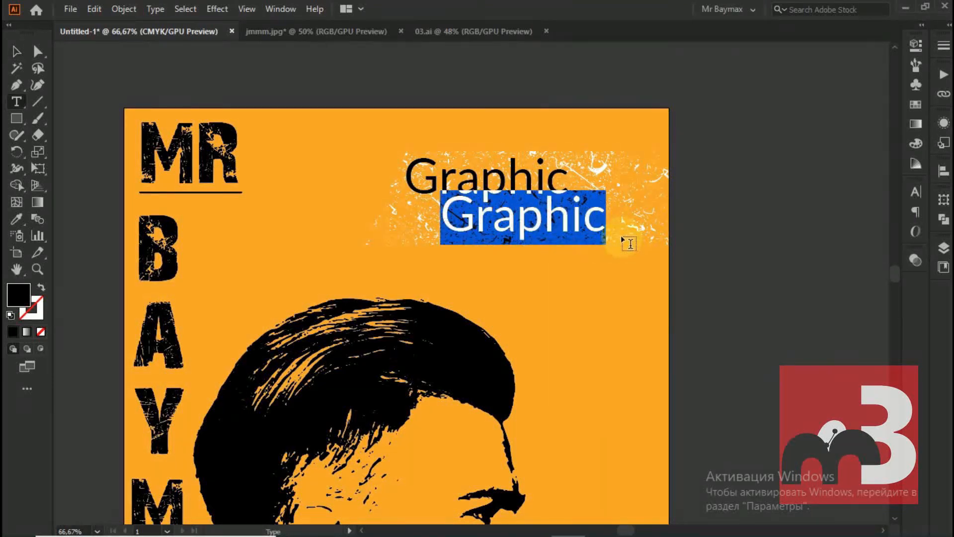
text(De)
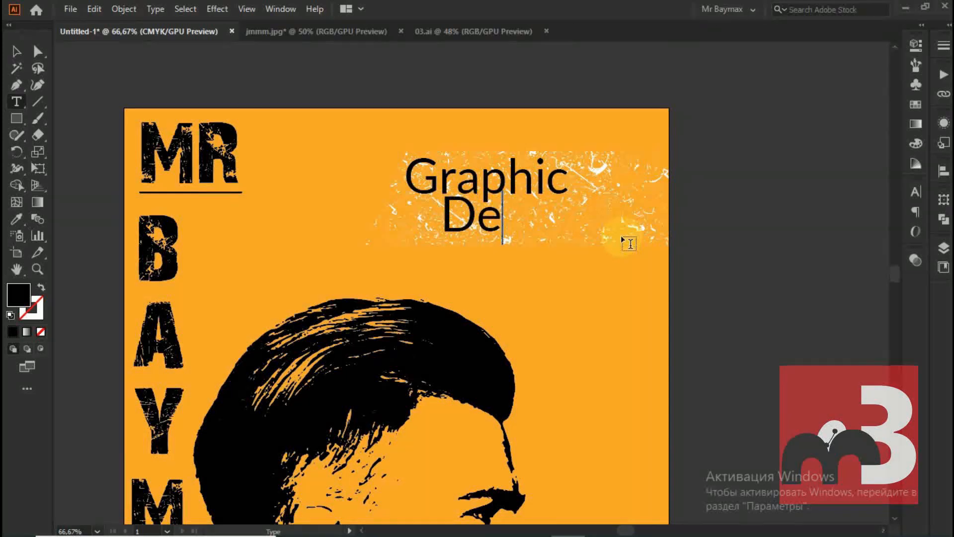
text(sig)
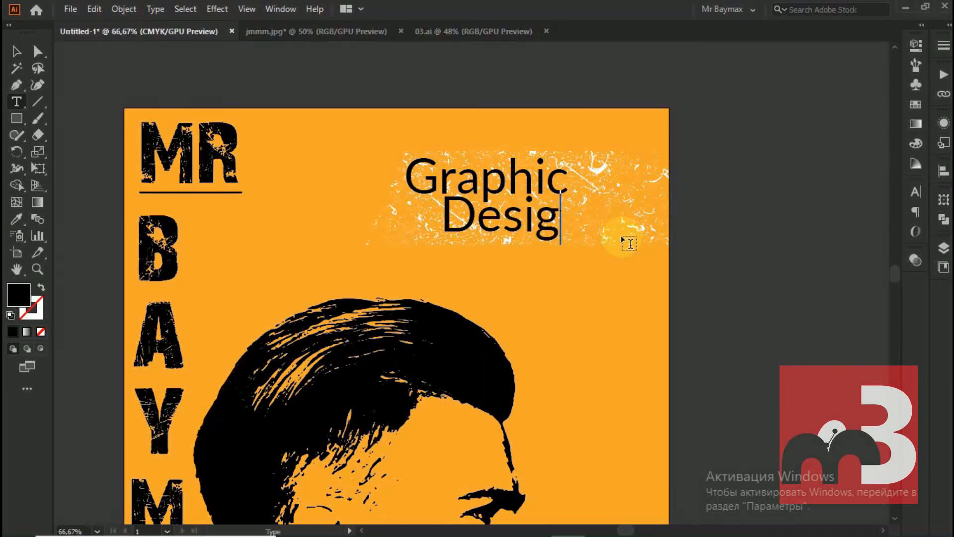
text(ner)
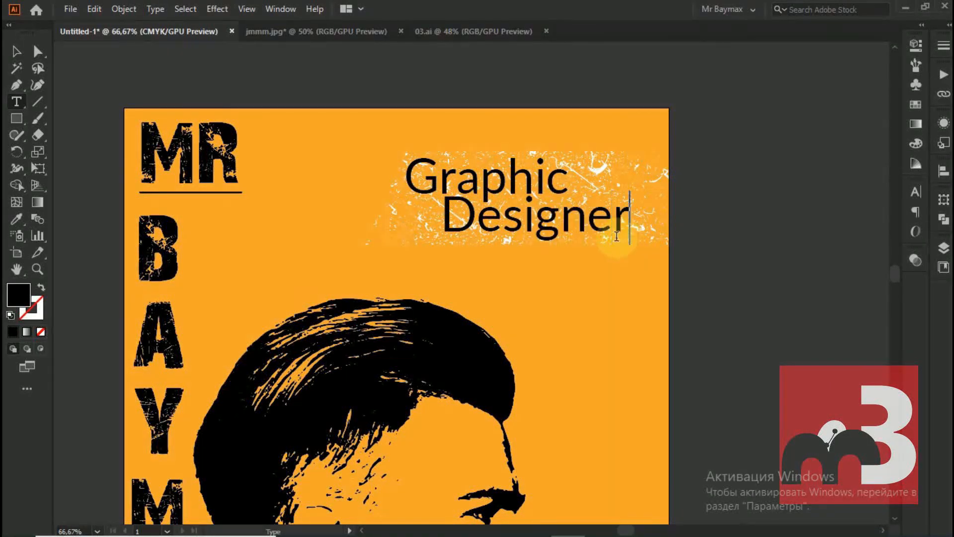
click(17, 51)
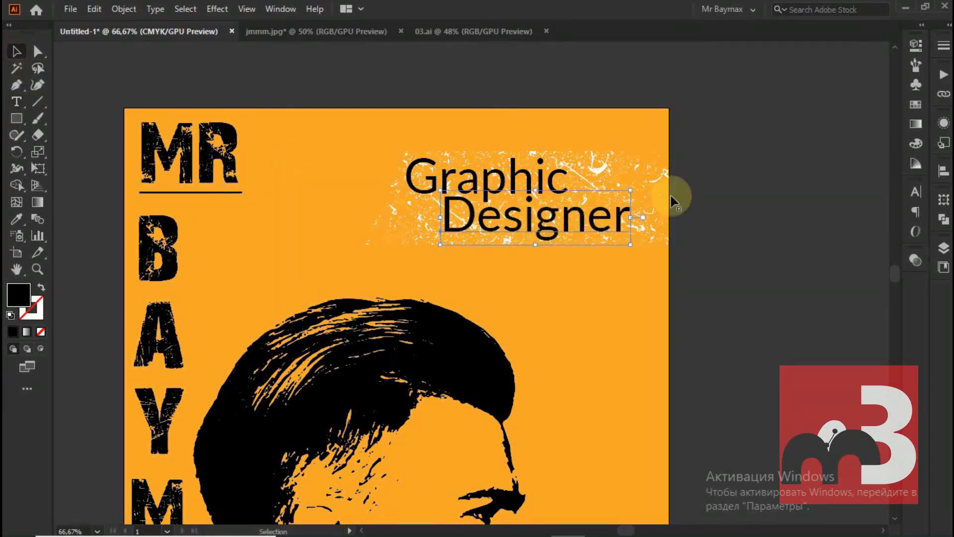
Set the "Designer" text to 82 pt and its Lato font style to Heavy
click(915, 46)
click(783, 346)
scroll(783, 343, up, 7)
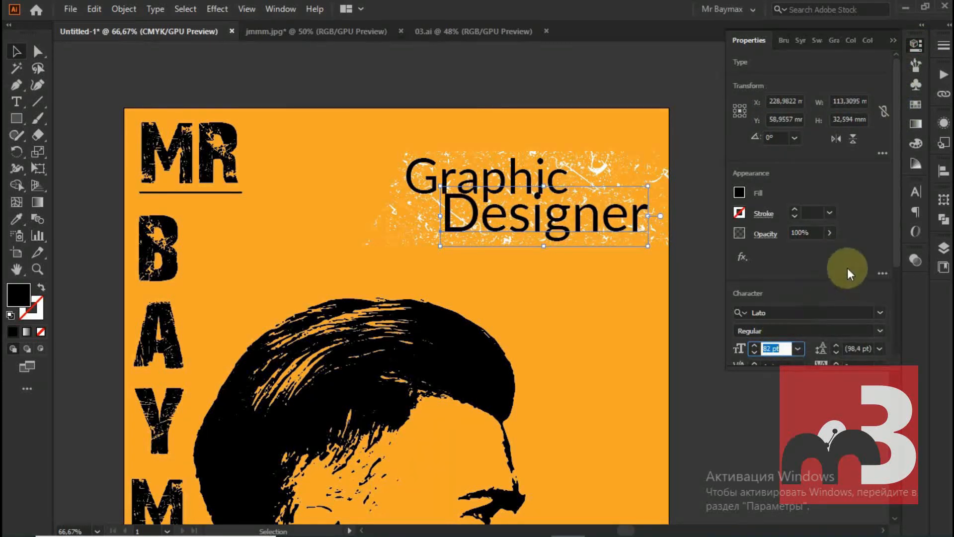
scroll(827, 278, down, 5)
click(881, 196)
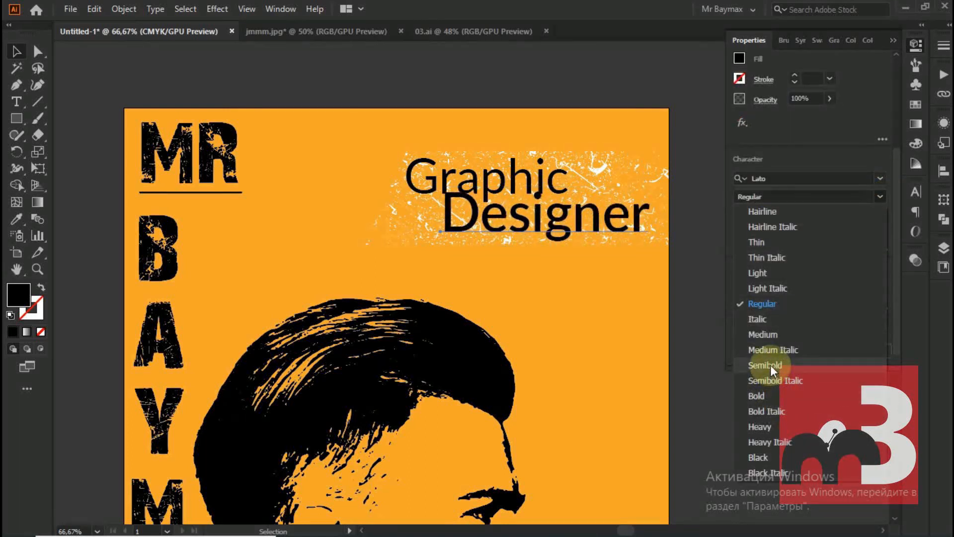
click(775, 427)
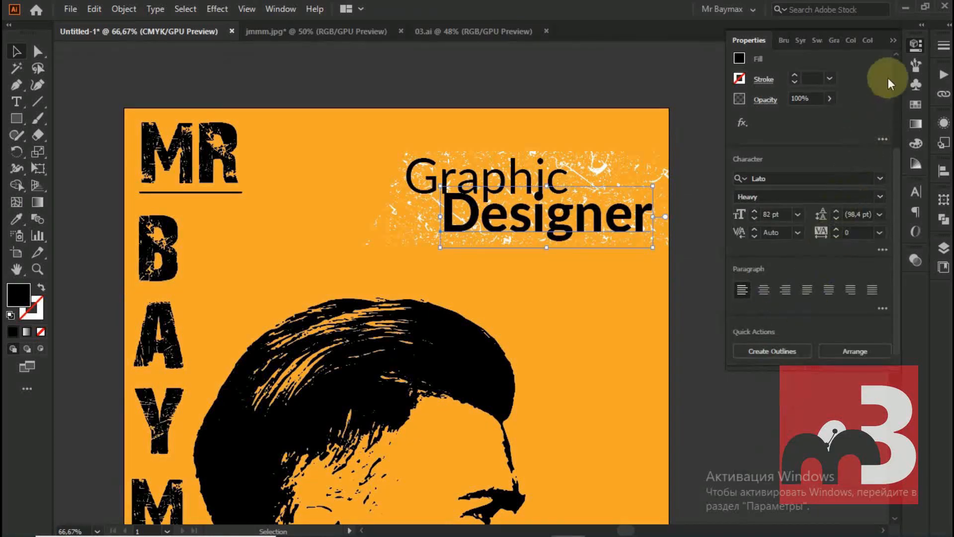
click(893, 40)
Examine the whole poster with its portrait, lettering and "Graphic Designer" banner, and check the extent of all its artwork
click(525, 180)
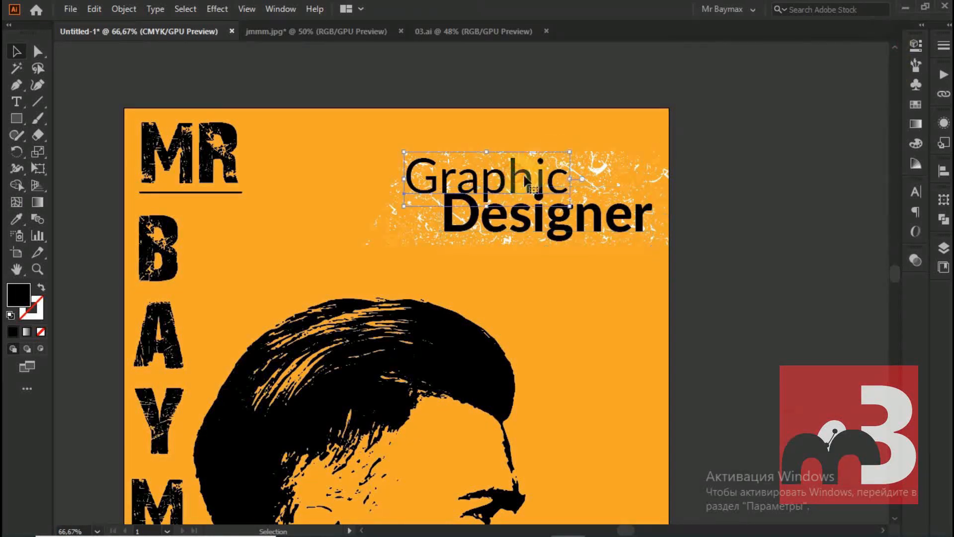
drag(563, 200, 563, 200)
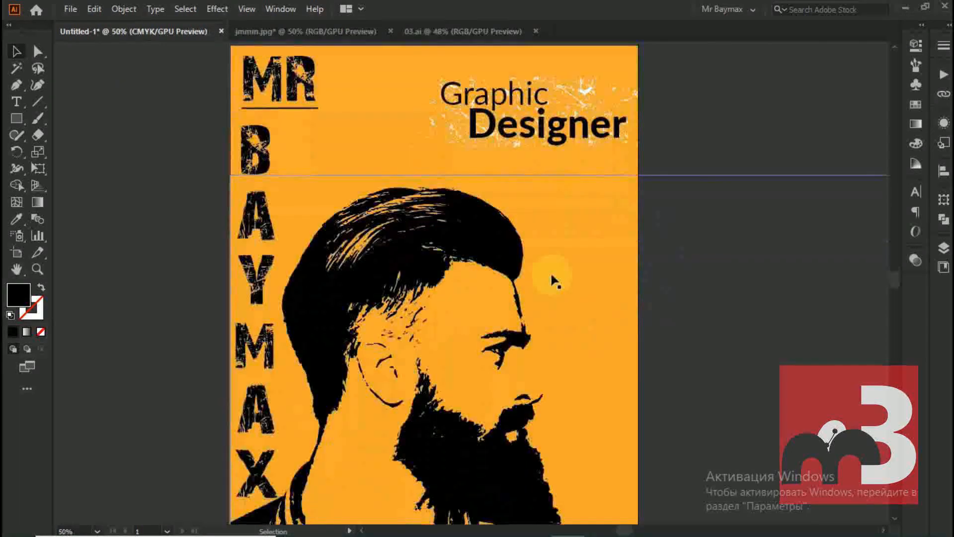
key(ctrl+minus)
key(ctrl+minus)
click(228, 140)
scroll(278, 160, down, 1)
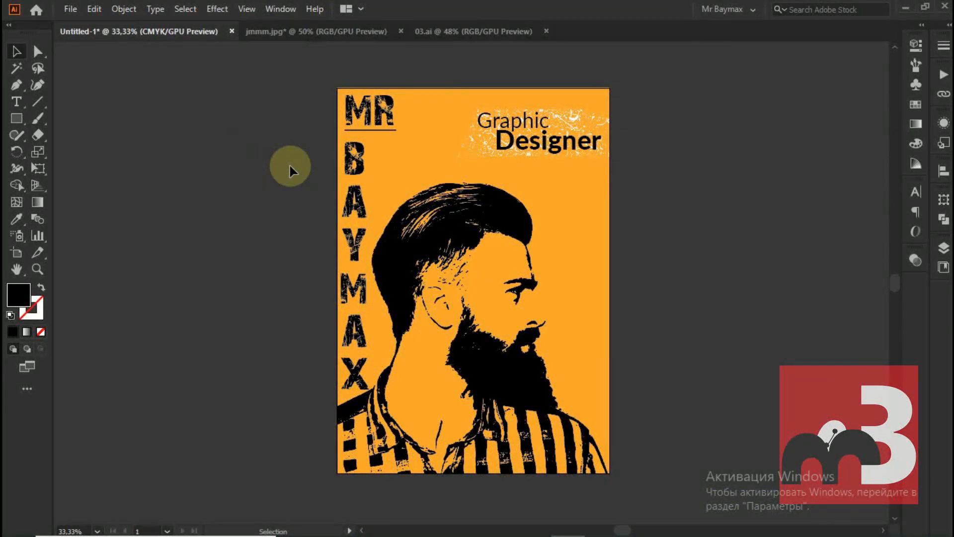
drag(307, 64, 625, 402)
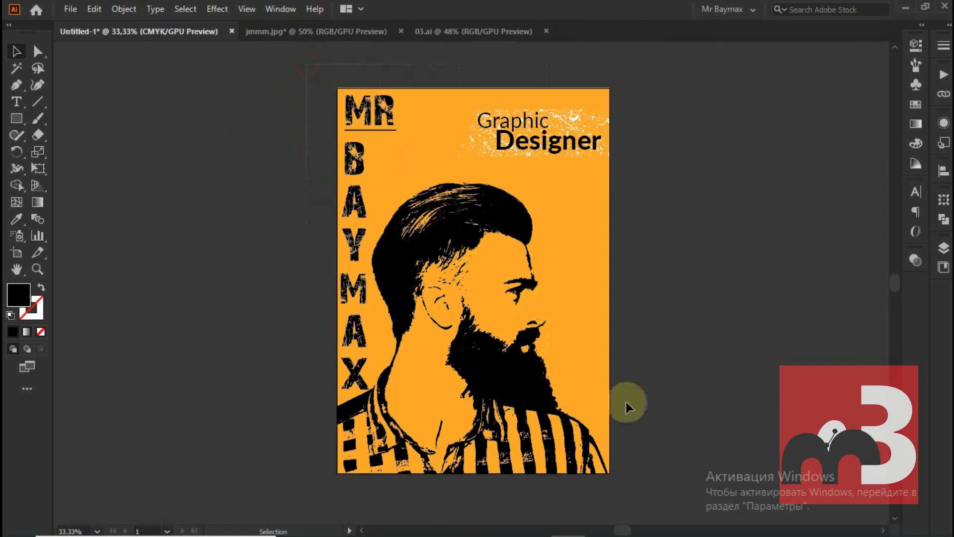
drag(648, 493, 636, 494)
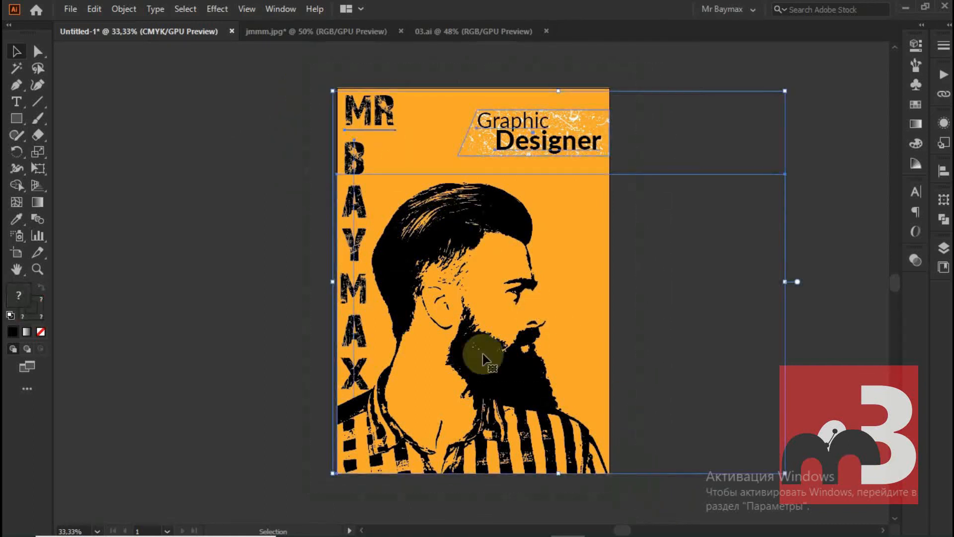
click(202, 137)
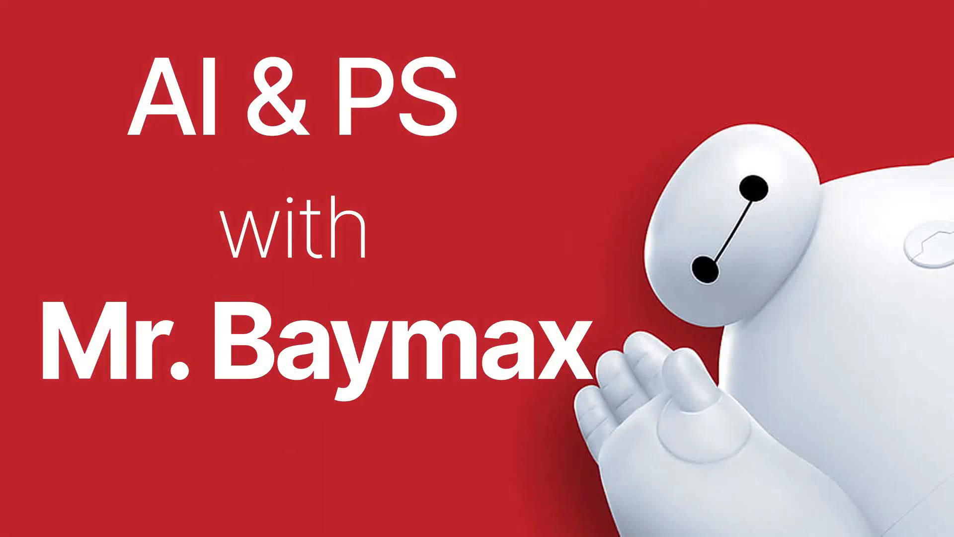